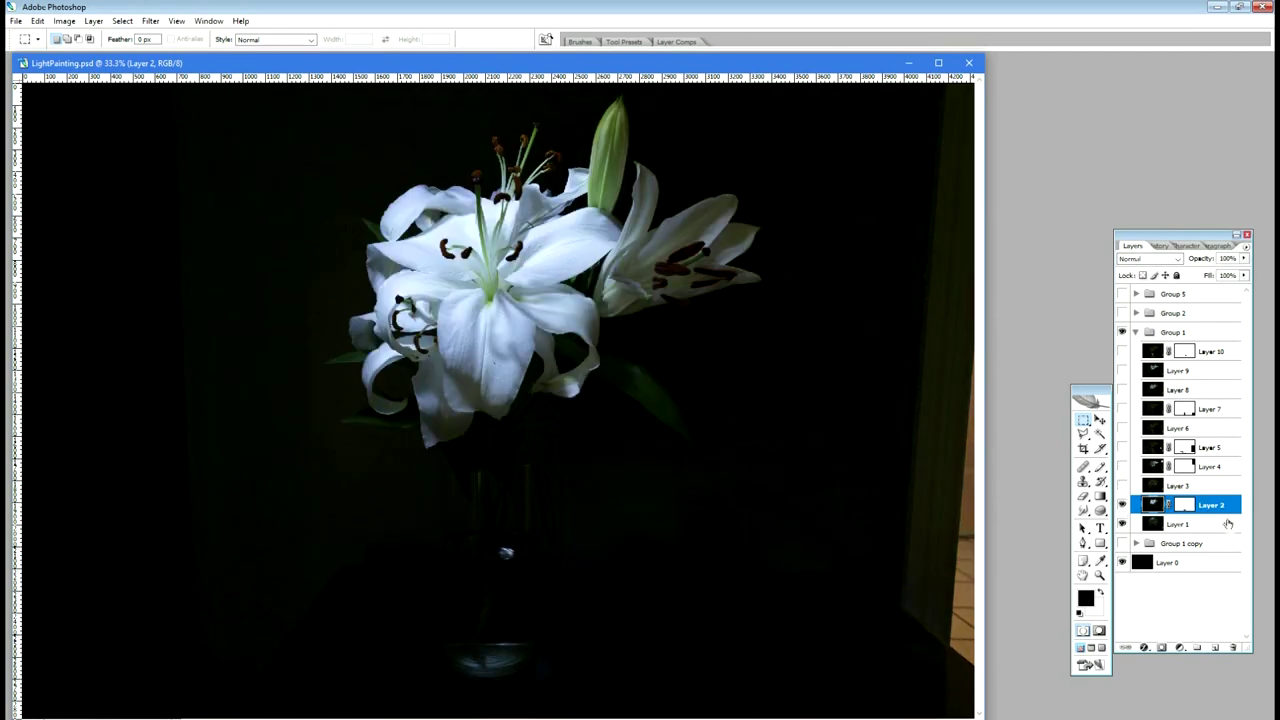
# - Set Layer 2's blend mode to Lighten and copy its layer style
pyautogui.click(1179, 259)
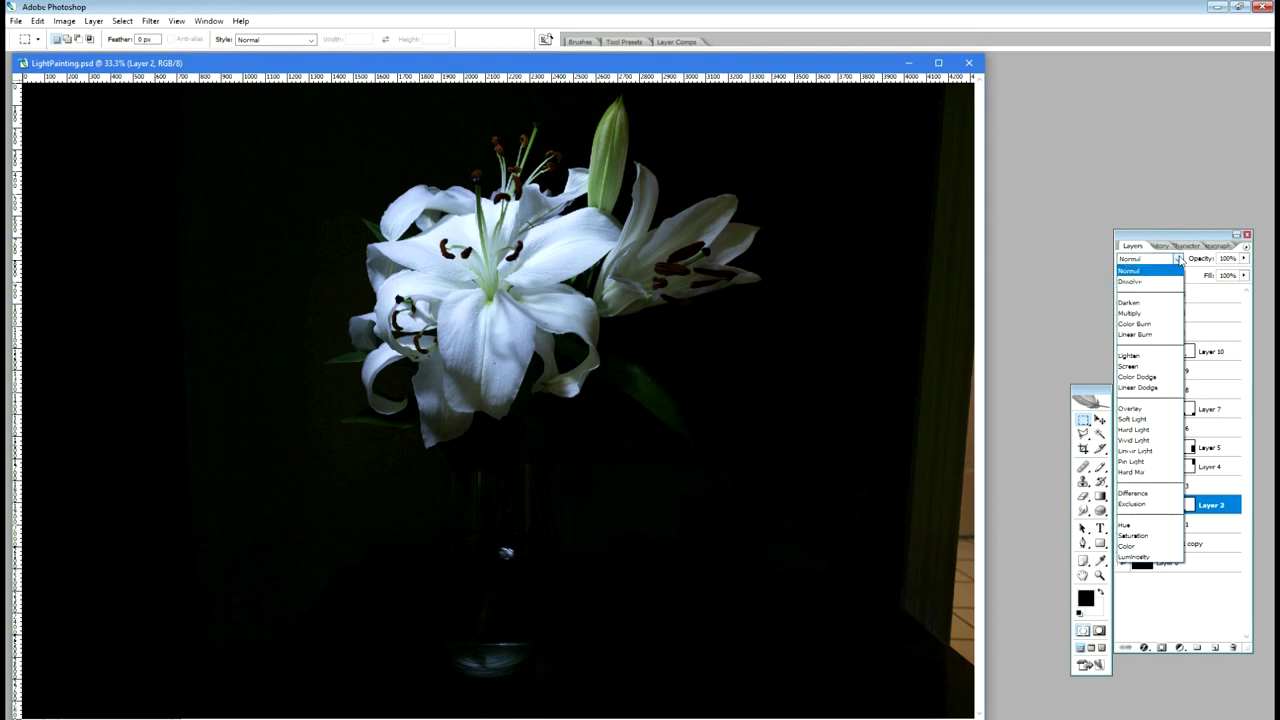
pyautogui.click(1140, 356)
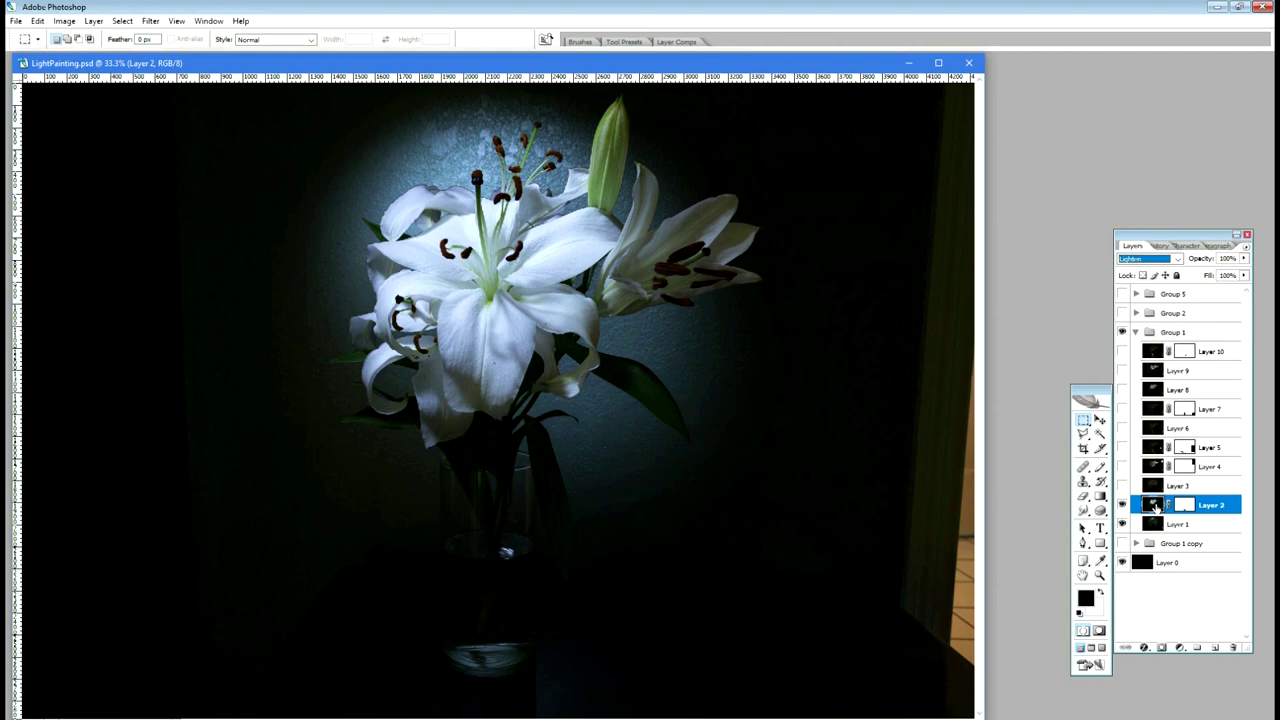
pyautogui.rightClick(1212, 508)
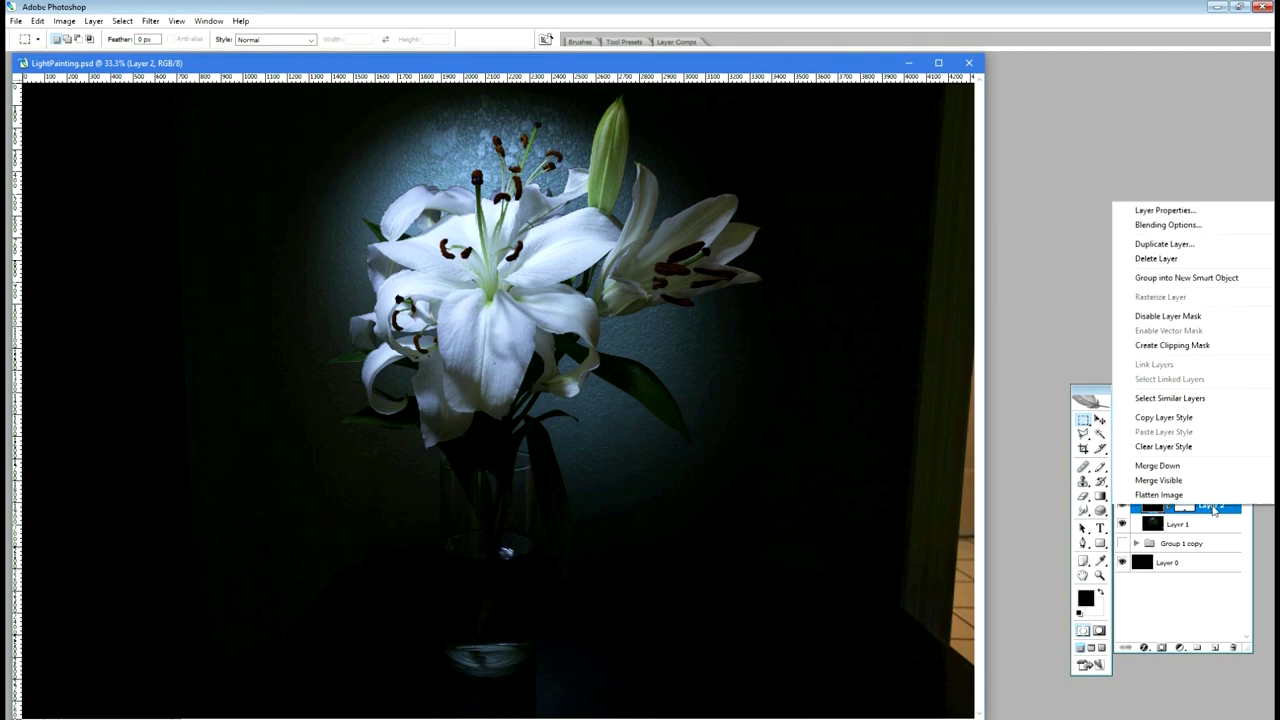
pyautogui.click(1185, 417)
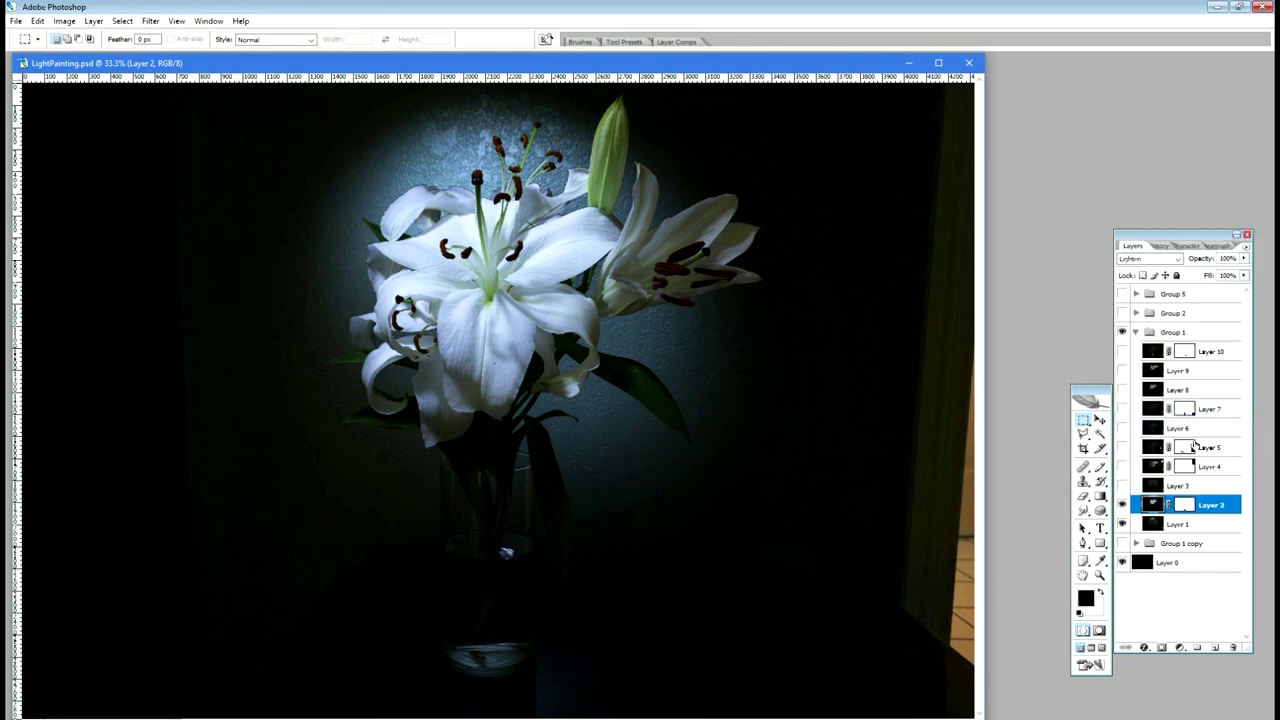
# - Paste the Lighten layer style onto Layers 3 through 10
pyautogui.click(1208, 487)
pyautogui.keyDown('shift'); pyautogui.click(1208, 353); pyautogui.keyUp('shift')
pyautogui.rightClick(1210, 353)
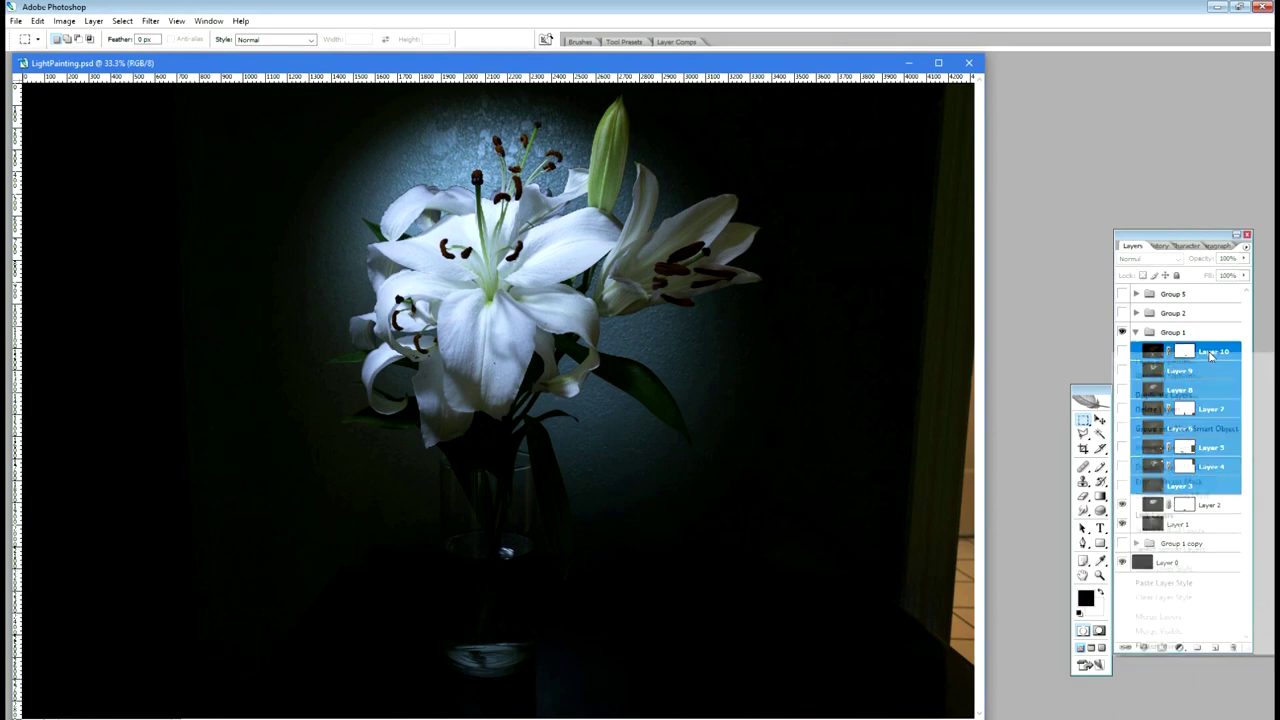
pyautogui.click(1192, 583)
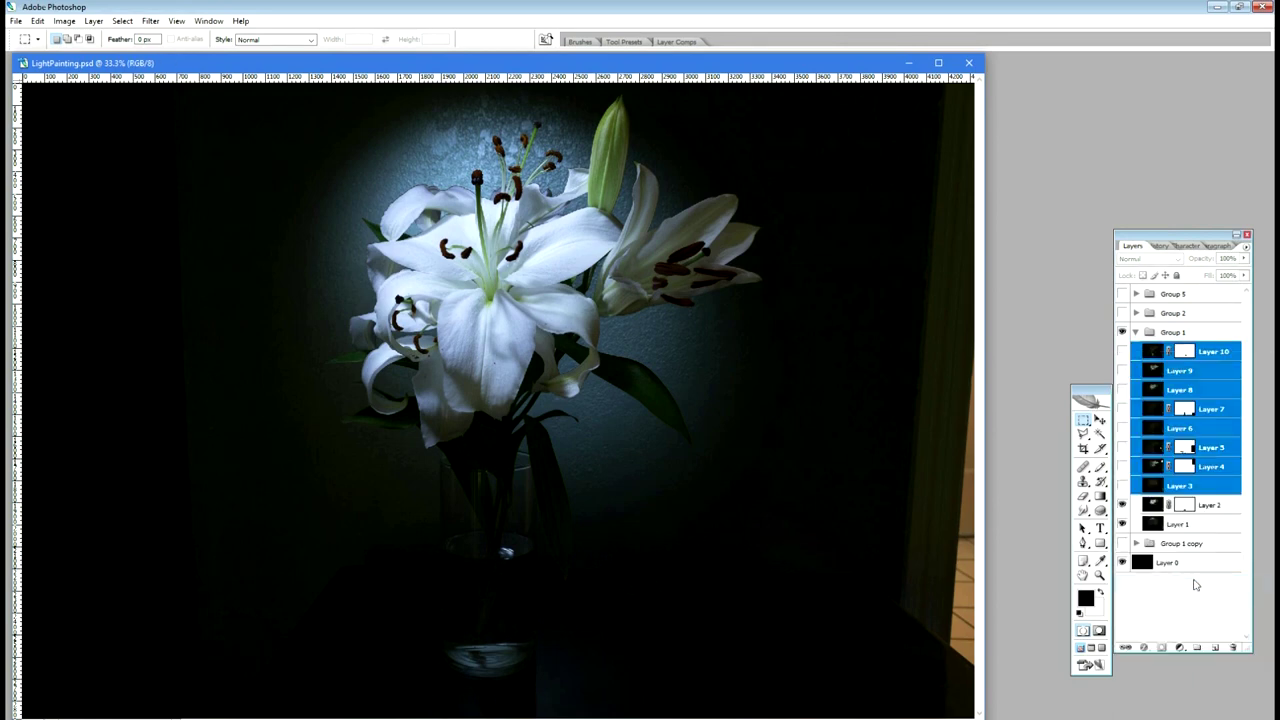
pyautogui.click(1198, 487)
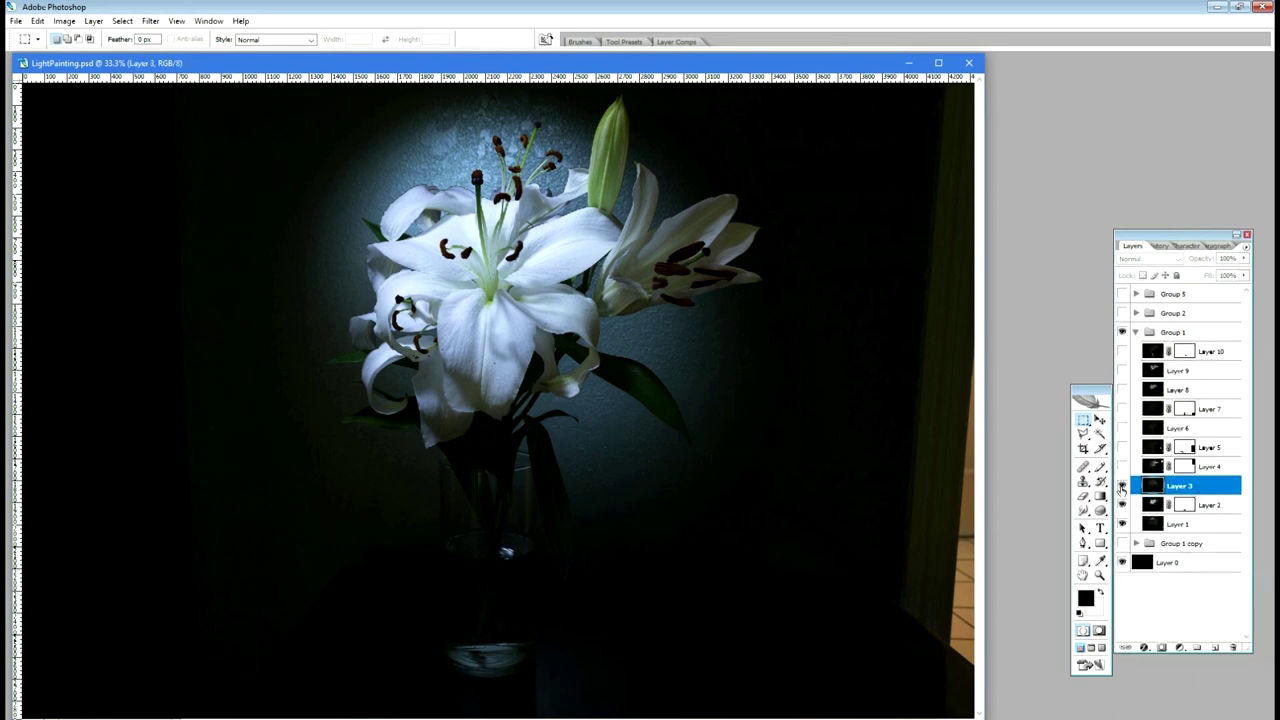
# - Turn on Layers 3 through 6, comparing each exposure's light on the vase and its base
pyautogui.click(1122, 485)
pyautogui.click(1122, 485)
pyautogui.click(1122, 485)
pyautogui.click(1122, 466)
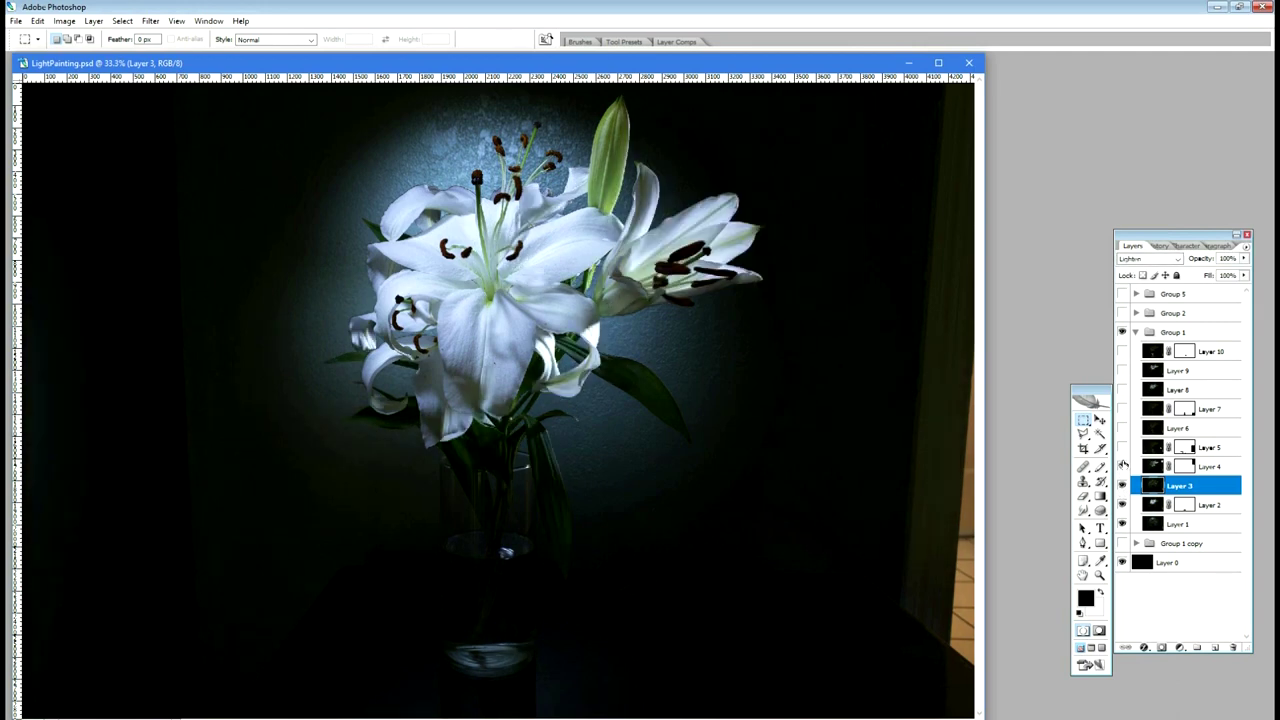
pyautogui.click(1121, 447)
pyautogui.click(1121, 447)
pyautogui.click(1121, 447)
pyautogui.click(1121, 447)
pyautogui.click(1121, 447)
pyautogui.click(1121, 428)
pyautogui.click(1121, 428)
pyautogui.click(1121, 428)
pyautogui.click(1121, 428)
pyautogui.click(1121, 428)
# - Turn on Layers 7 through 10, comparing the vase-base, flower, leaf and stem highlights
pyautogui.click(1123, 409)
pyautogui.click(1123, 409)
pyautogui.click(1123, 409)
pyautogui.click(1121, 390)
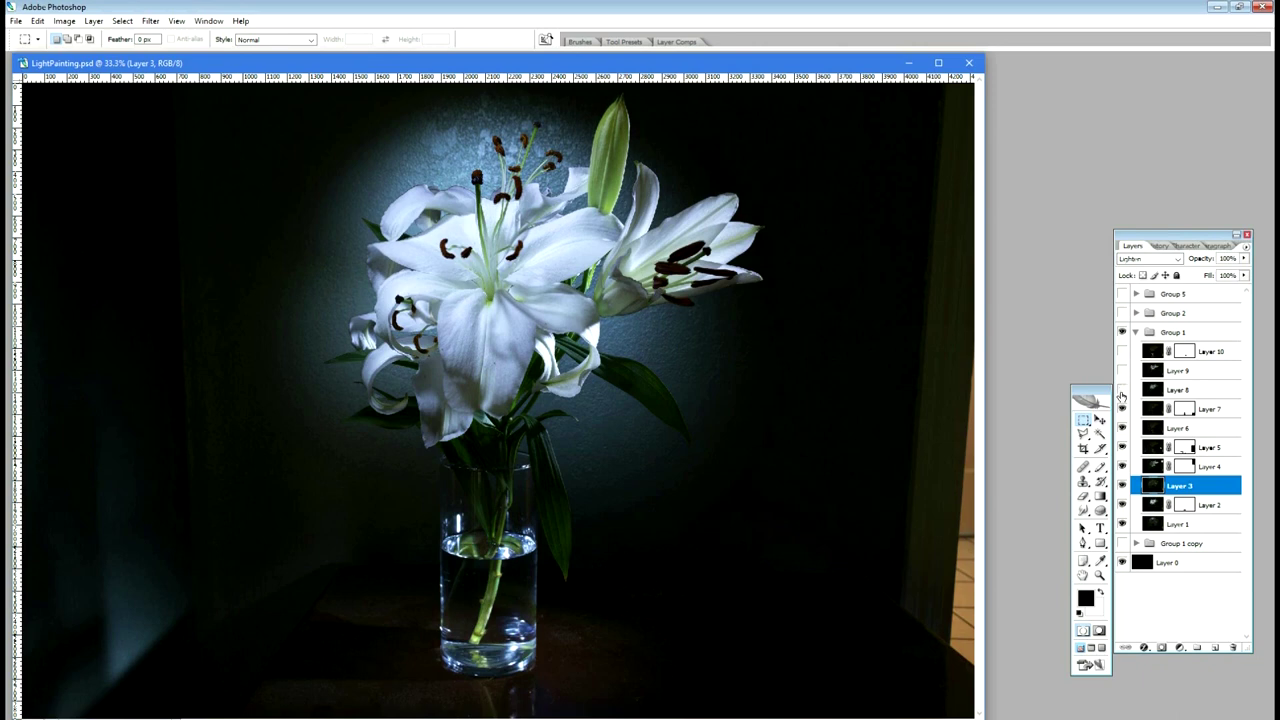
pyautogui.click(1122, 372)
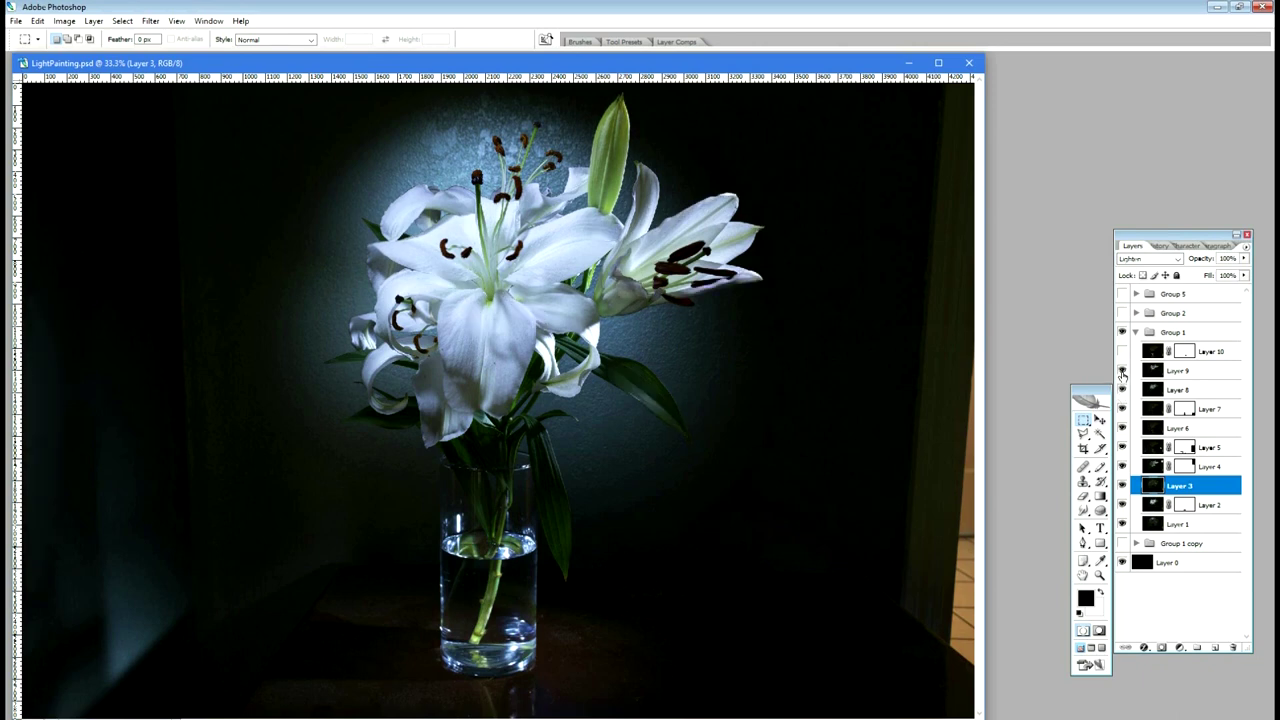
pyautogui.click(1122, 372)
pyautogui.click(1122, 372)
pyautogui.click(1122, 372)
pyautogui.click(1122, 372)
pyautogui.click(1122, 352)
pyautogui.click(1122, 352)
pyautogui.click(1122, 352)
pyautogui.click(1122, 352)
pyautogui.click(1122, 352)
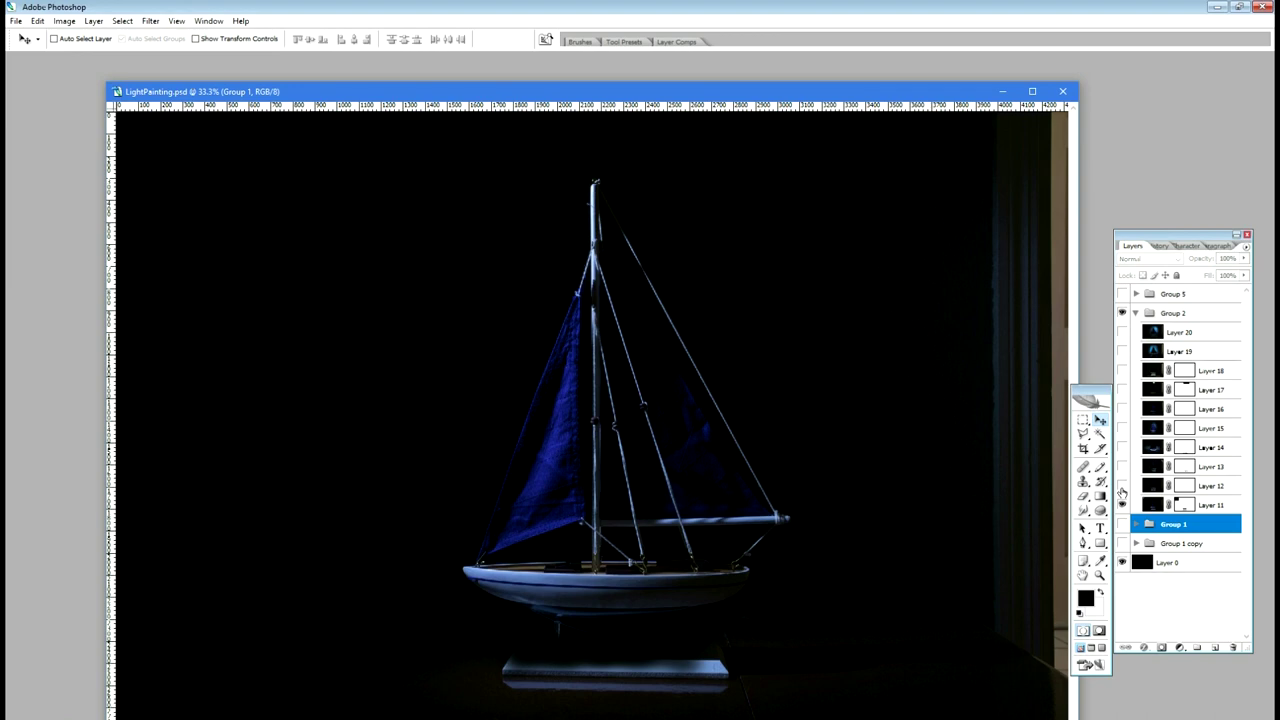
# - Turn on the sailboat exposures in Layers 12 through 20
pyautogui.click(1122, 486)
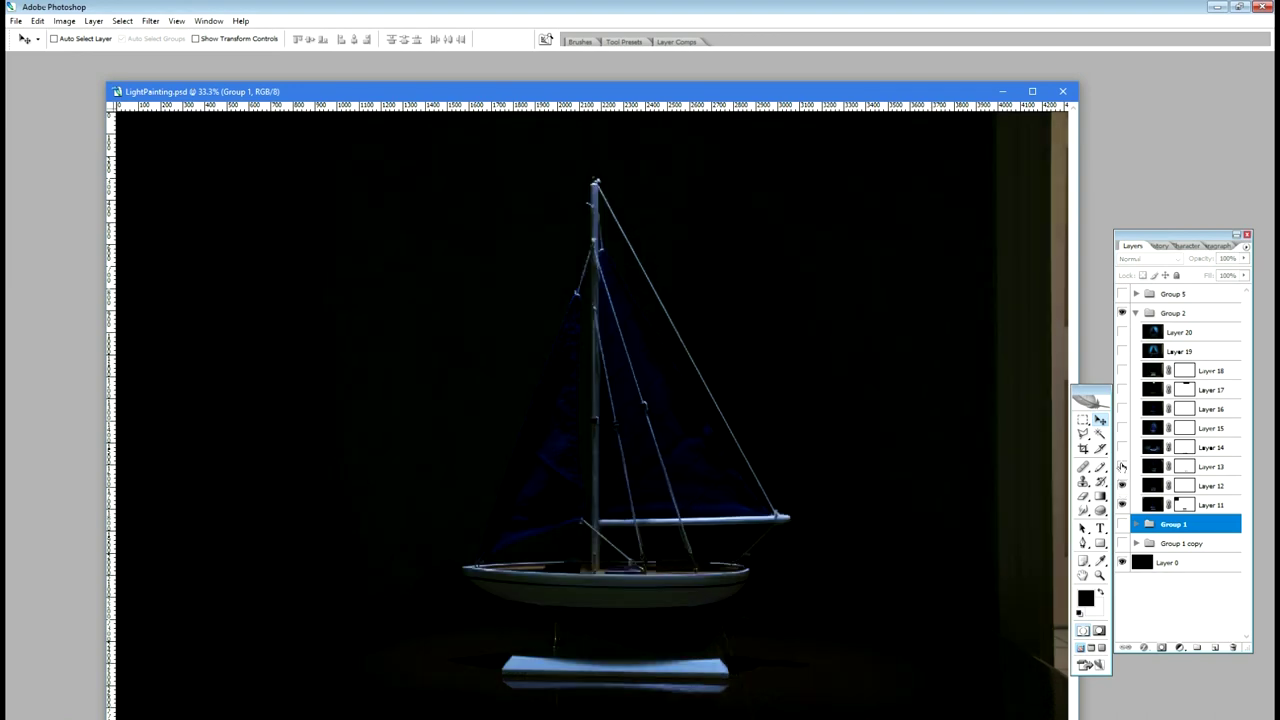
pyautogui.click(1122, 466)
pyautogui.click(1122, 447)
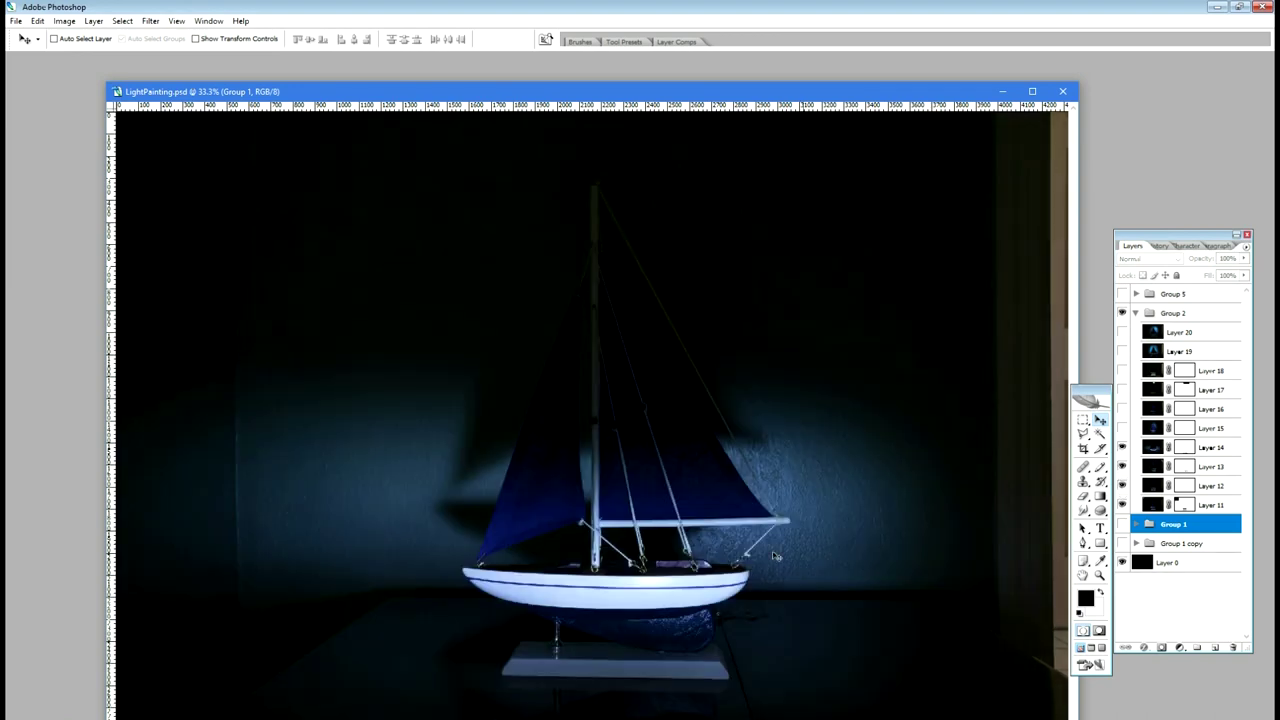
pyautogui.click(1122, 428)
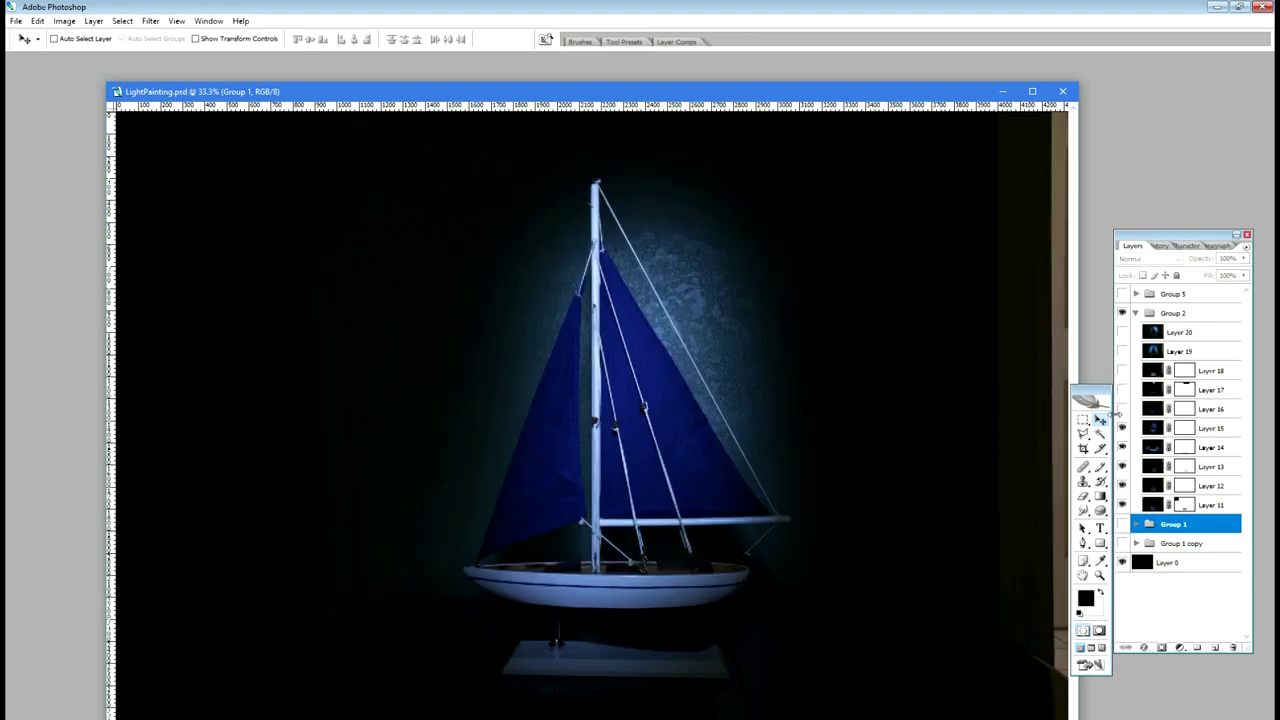
pyautogui.click(1122, 409)
pyautogui.click(1122, 389)
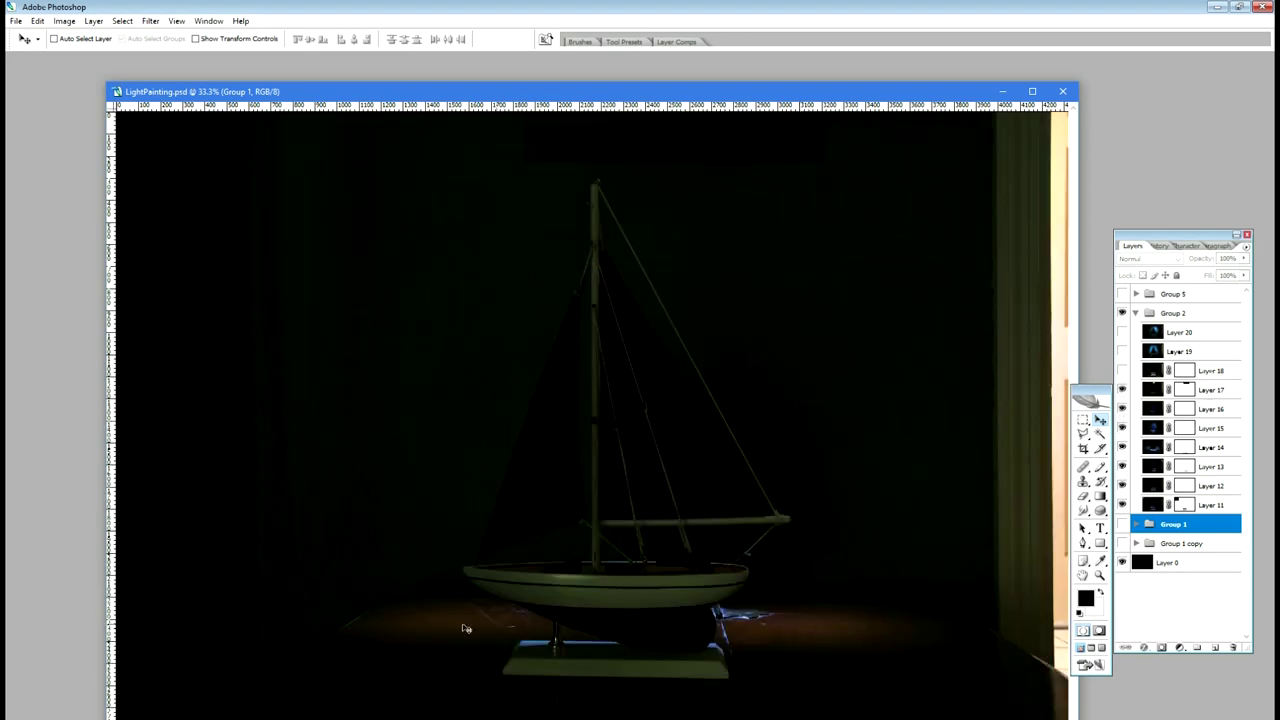
pyautogui.click(1122, 371)
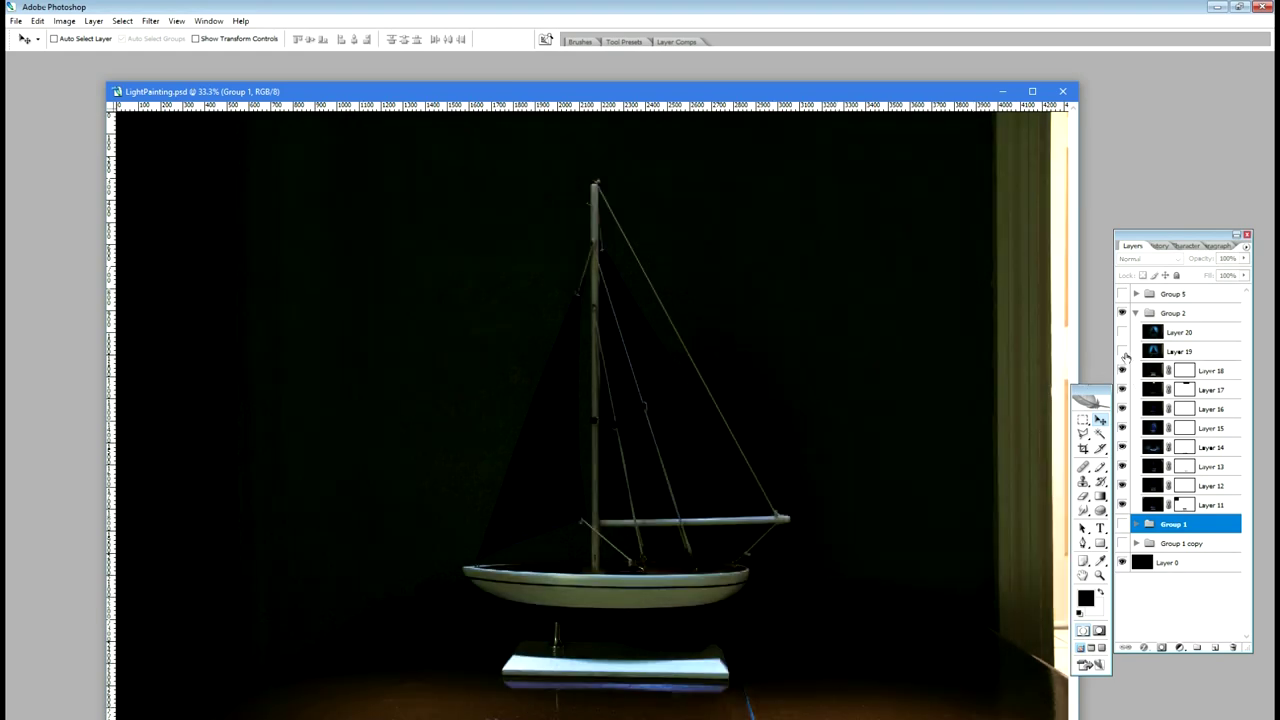
pyautogui.click(1123, 352)
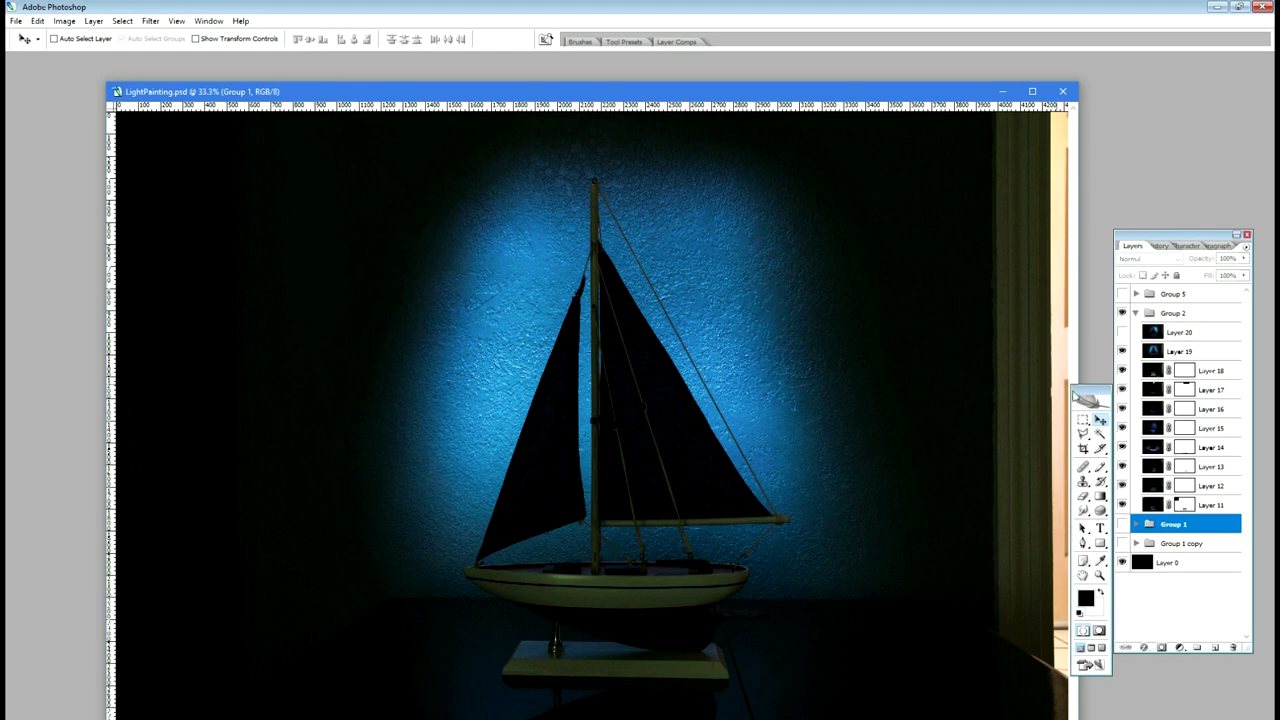
pyautogui.click(1122, 333)
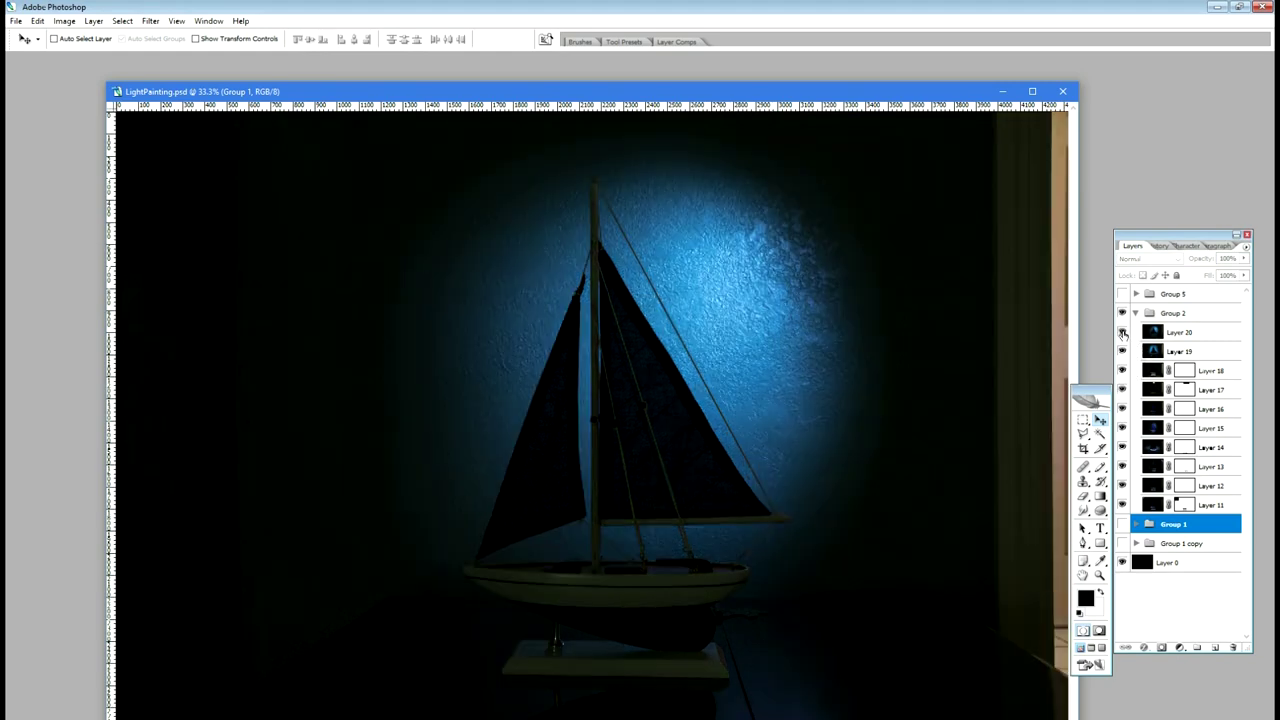
# - Set Layer 12 to Lighten blend mode and select Layers 13 through 20
pyautogui.click(1150, 258)
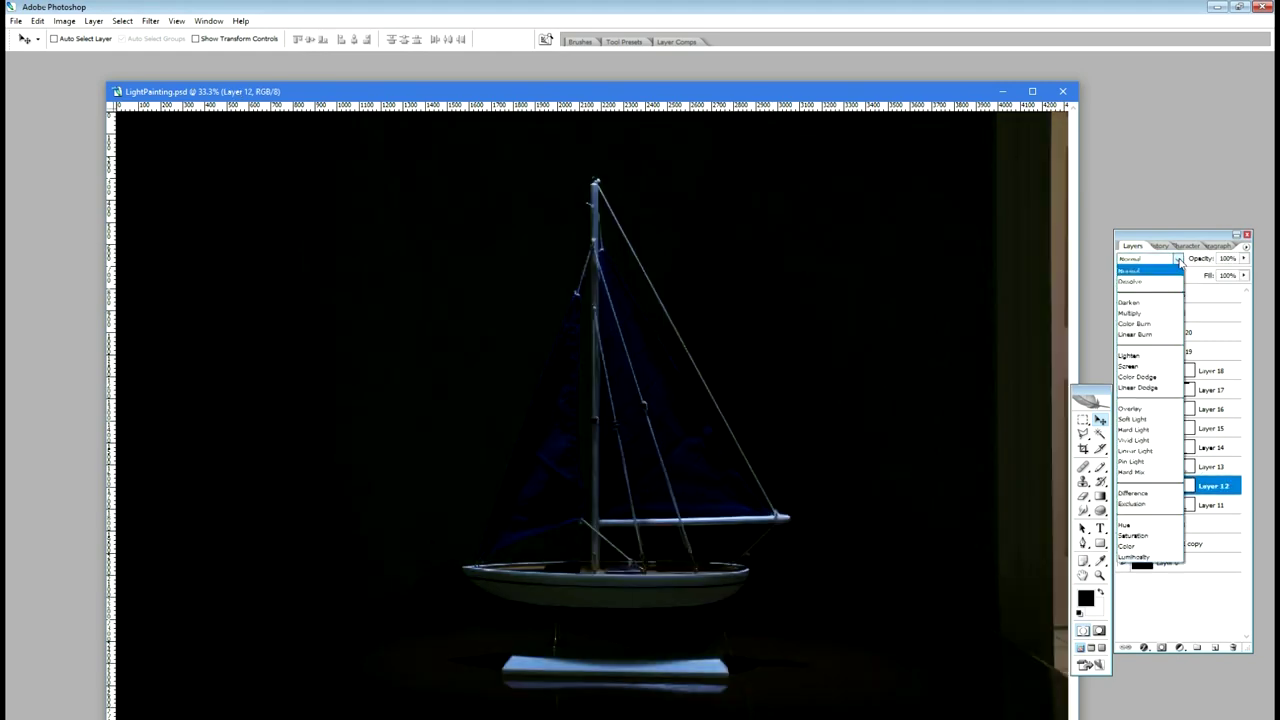
pyautogui.click(1136, 357)
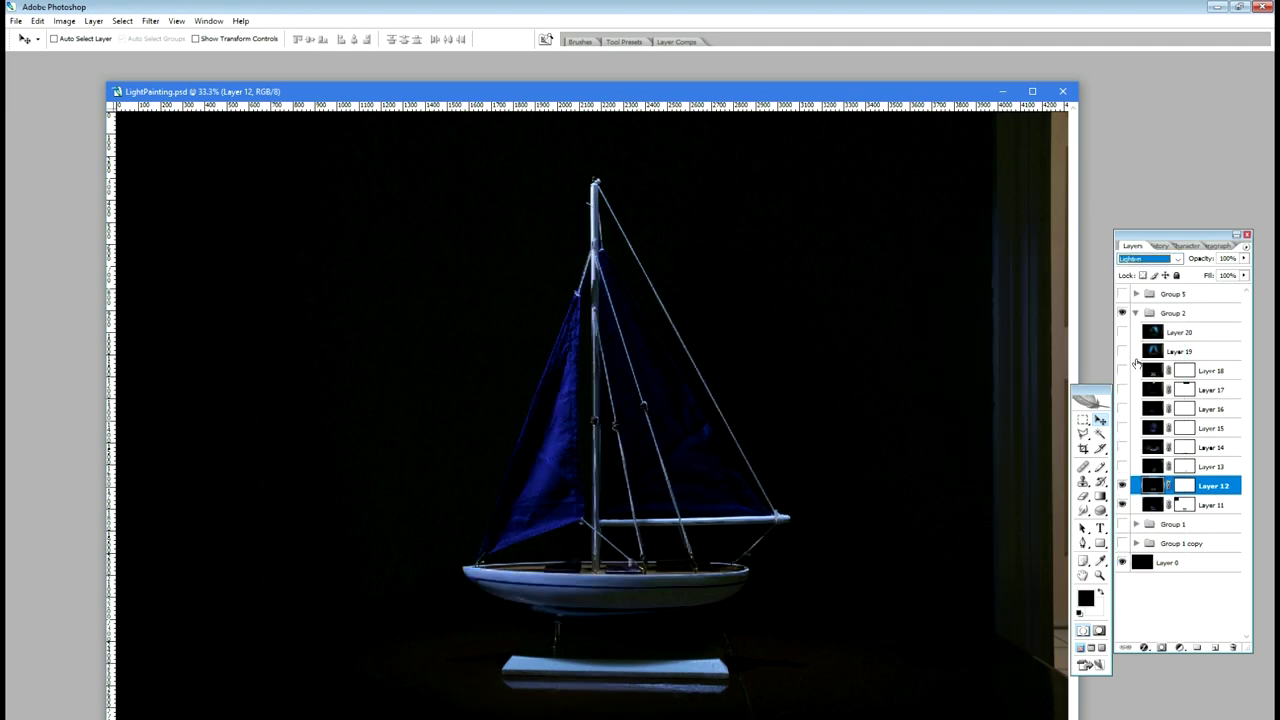
pyautogui.click(1180, 332)
pyautogui.keyDown('shift'); pyautogui.click(1140, 466); pyautogui.keyUp('shift')
# - Finish selecting Layers 13–20 and compare the boat lighting from Layers 14 and 15
pyautogui.click(1122, 466)
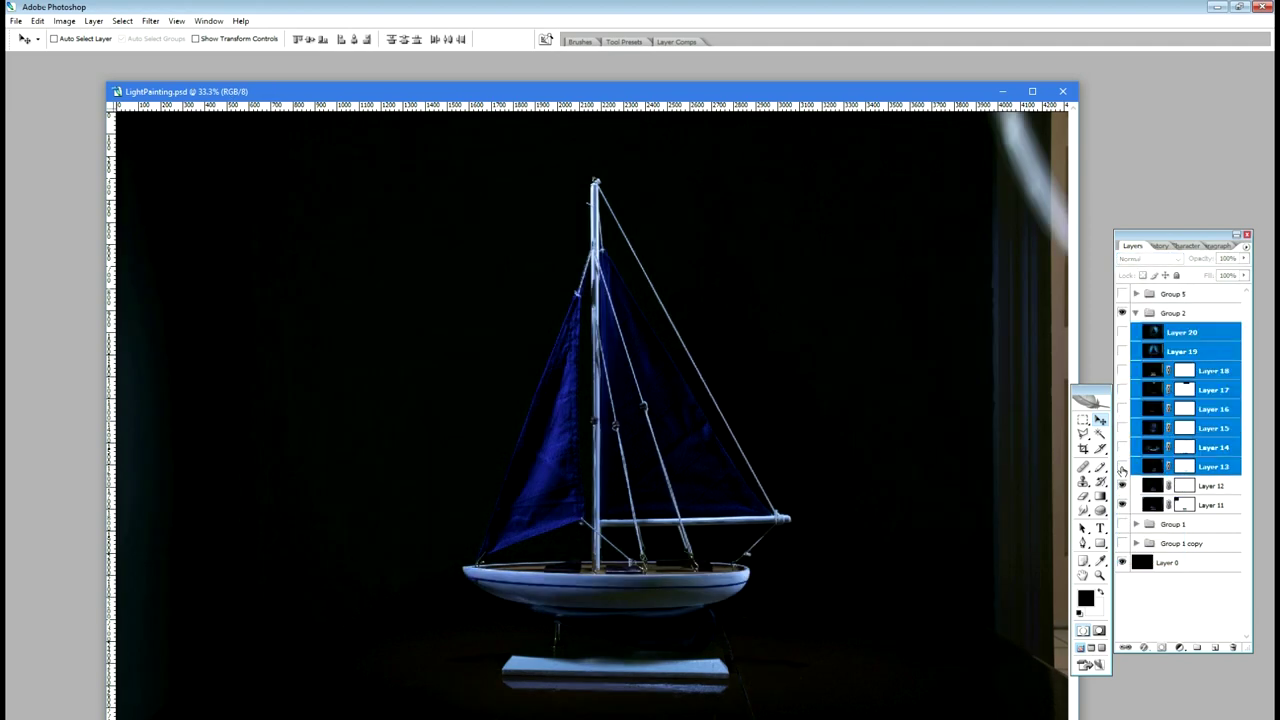
pyautogui.click(1122, 447)
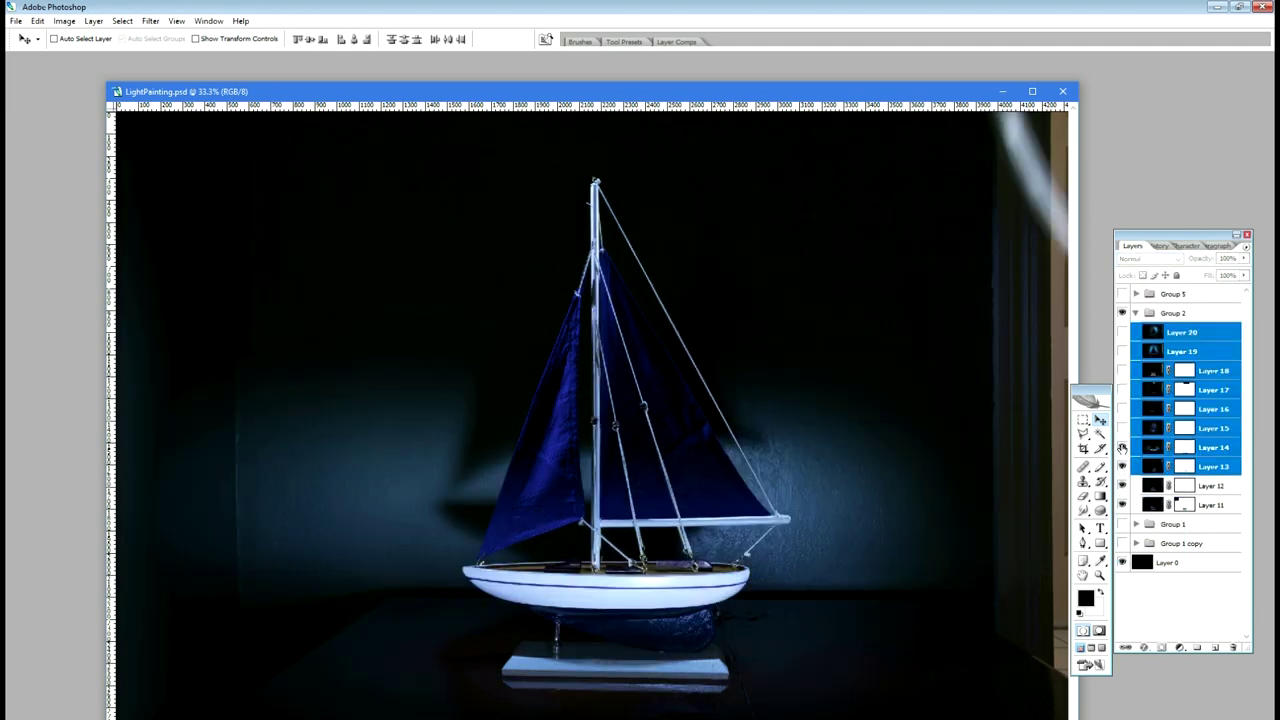
pyautogui.click(1122, 447)
pyautogui.click(1122, 447)
pyautogui.click(1122, 447)
pyautogui.click(1122, 447)
pyautogui.click(1122, 428)
pyautogui.click(1122, 428)
pyautogui.click(1122, 428)
pyautogui.click(1122, 428)
pyautogui.click(1122, 428)
# - Compare and keep Layers 16 through 20, lighting the floor, blue wall spot and wall
pyautogui.click(1122, 409)
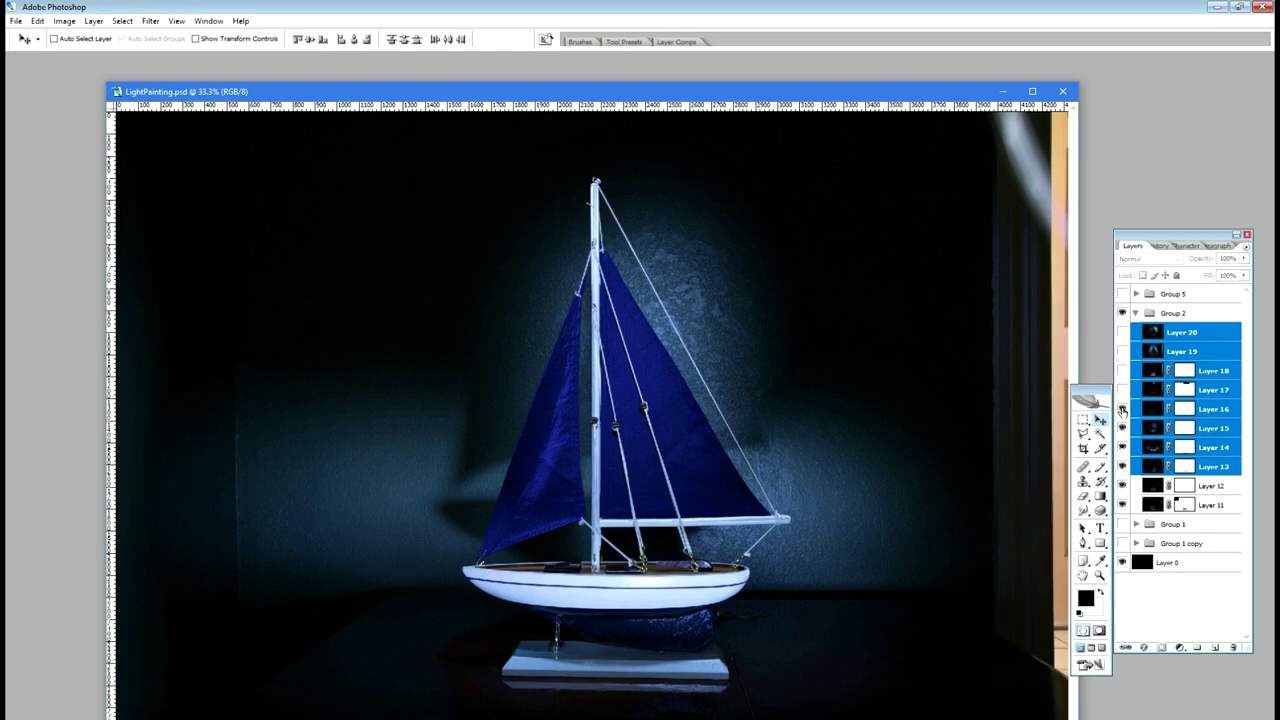
pyautogui.click(1122, 409)
pyautogui.click(1122, 409)
pyautogui.click(1122, 409)
pyautogui.click(1122, 409)
pyautogui.click(1122, 390)
pyautogui.click(1122, 390)
pyautogui.click(1122, 390)
pyautogui.click(1122, 390)
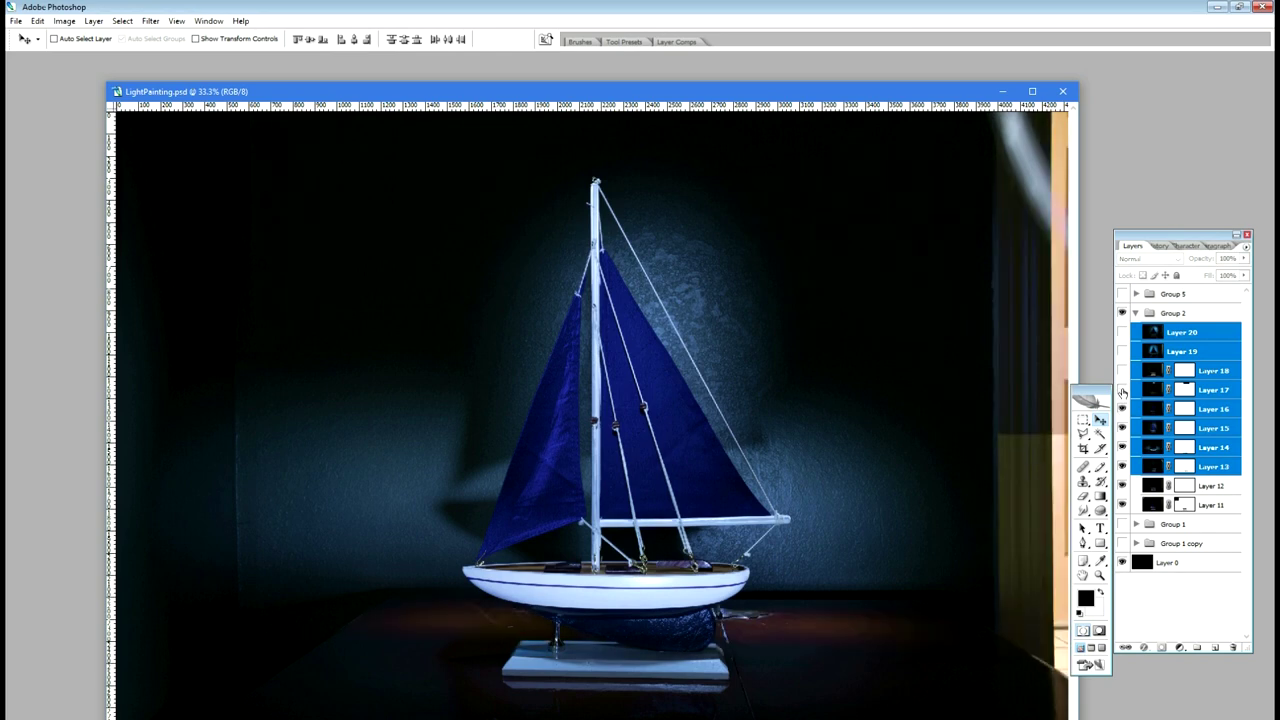
pyautogui.click(1122, 390)
pyautogui.click(1121, 371)
pyautogui.click(1121, 371)
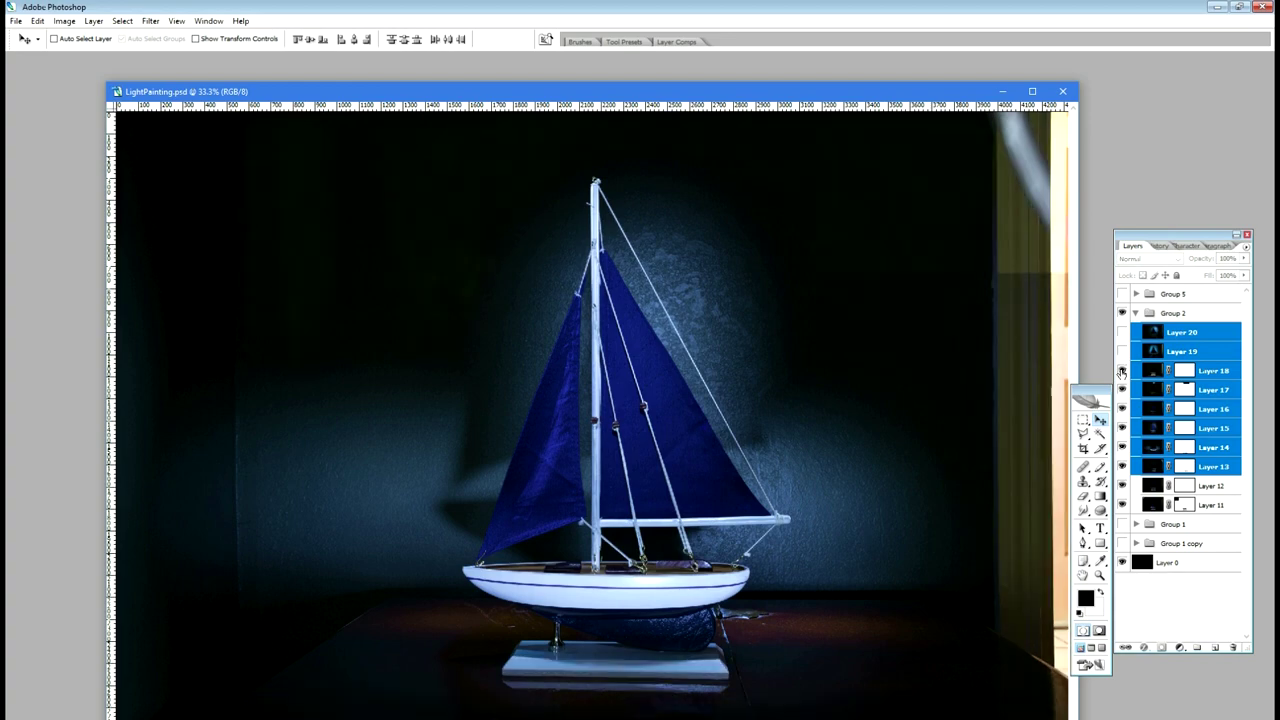
pyautogui.click(1121, 371)
pyautogui.click(1121, 351)
pyautogui.click(1121, 351)
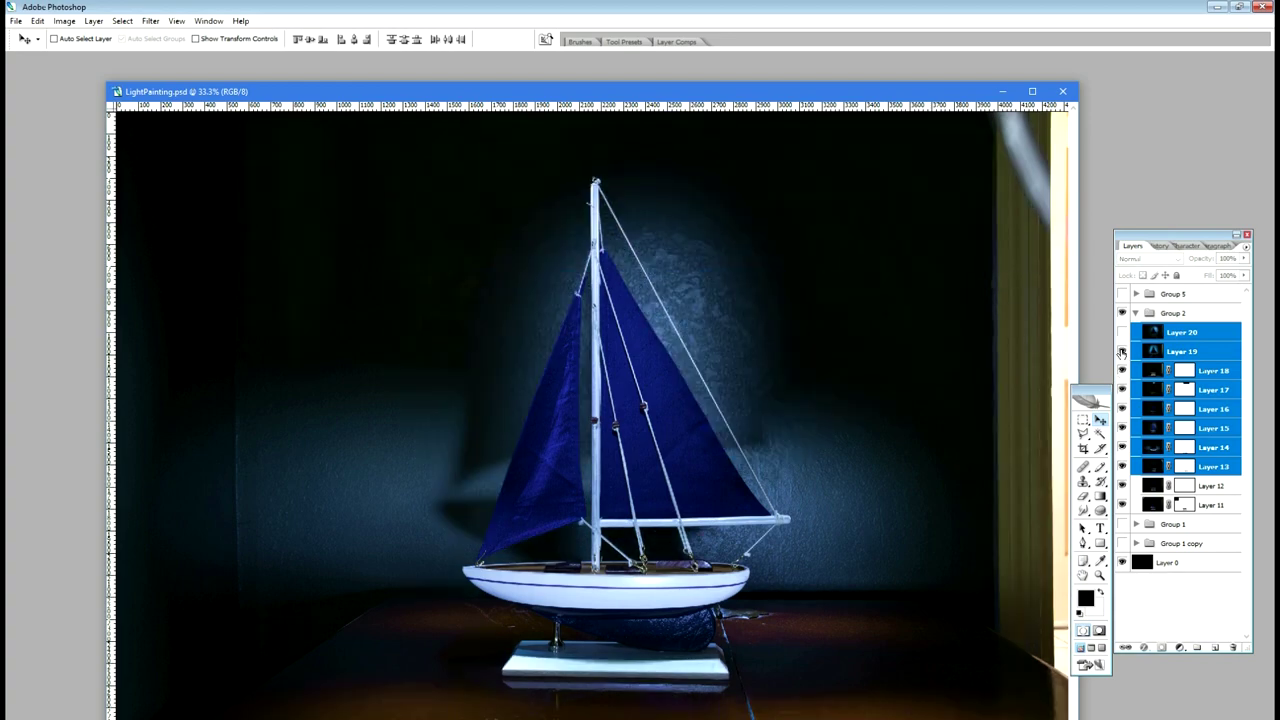
pyautogui.click(1121, 351)
pyautogui.click(1121, 332)
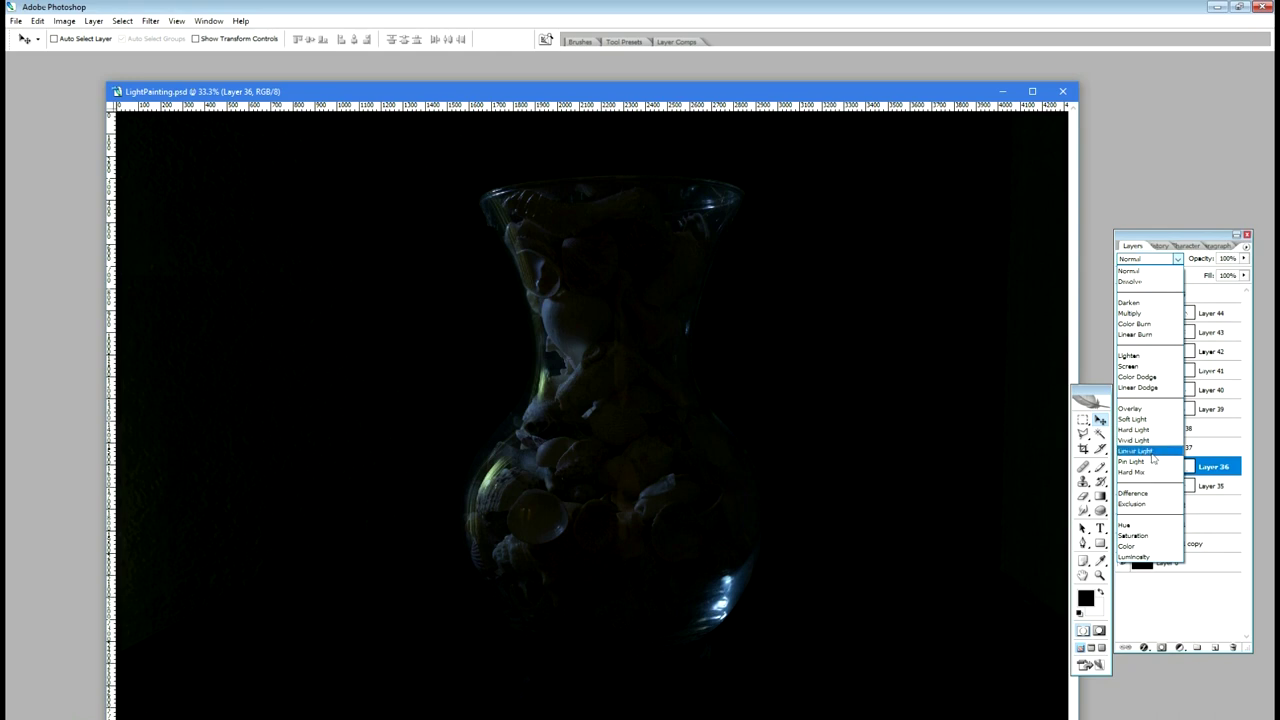
# - Set Layer 36 to Lighten blend mode and copy its layer style
pyautogui.click(1139, 359)
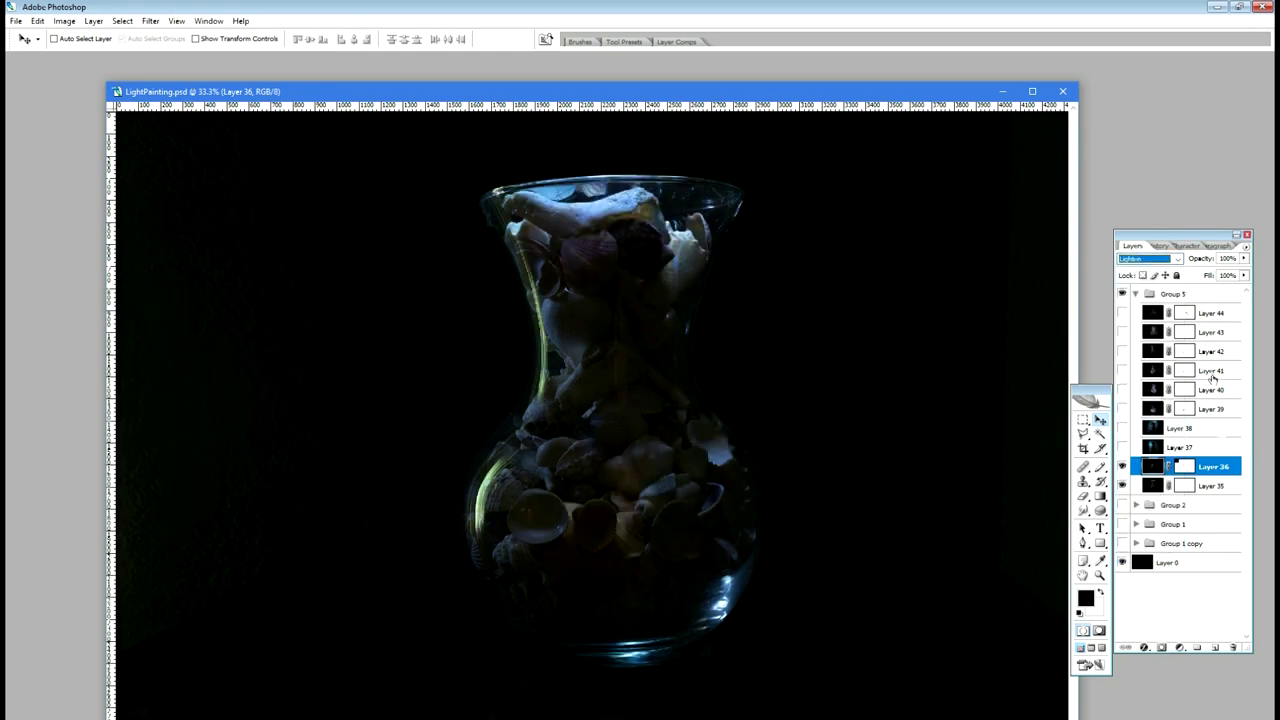
pyautogui.rightClick(1202, 466)
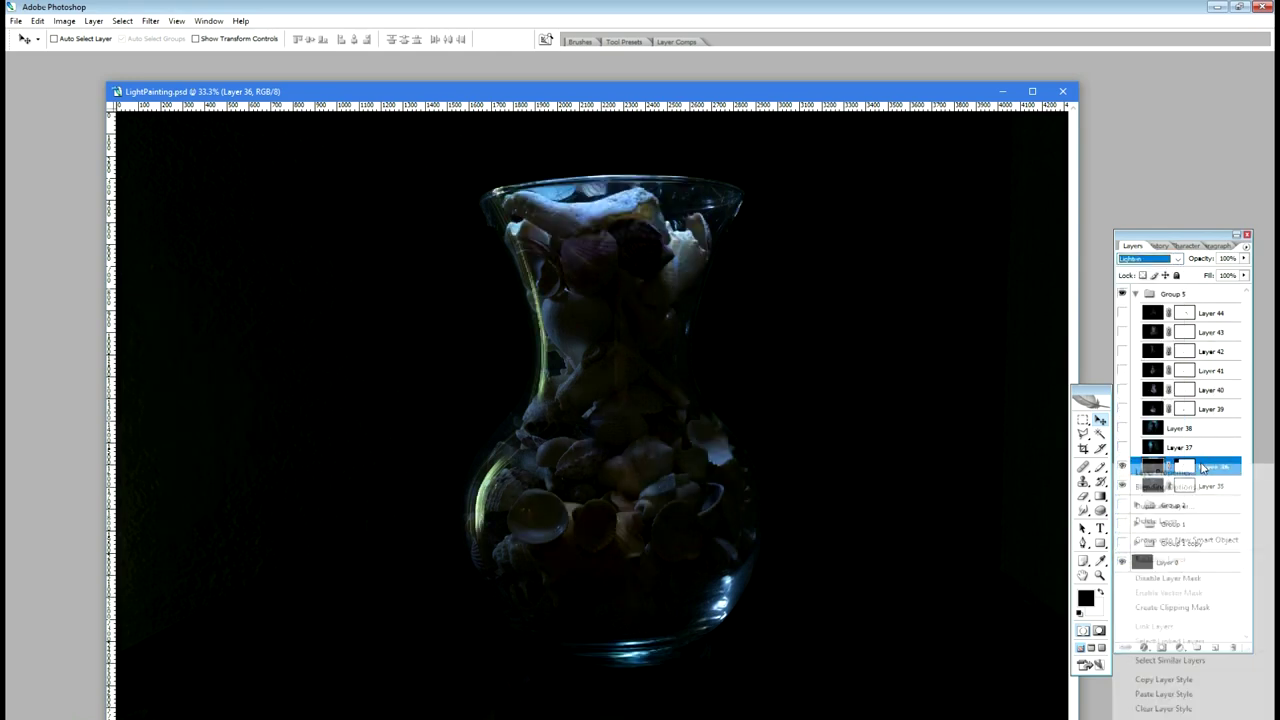
pyautogui.click(1210, 682)
# - Paste the style onto Layers 37–44 and compare Layer 36's vase highlights
pyautogui.click(1198, 447)
pyautogui.keyDown('shift'); pyautogui.click(1208, 314); pyautogui.keyUp('shift')
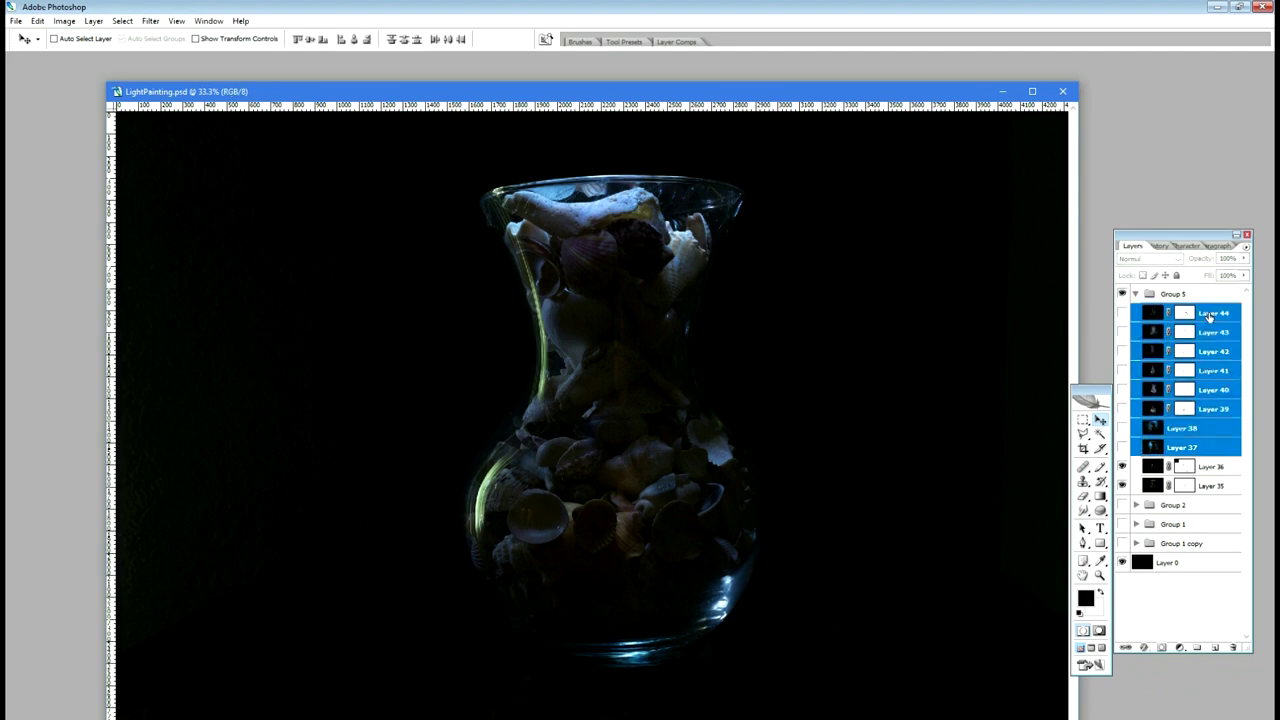
pyautogui.rightClick(1208, 316)
pyautogui.click(1170, 544)
pyautogui.click(1123, 467)
pyautogui.click(1123, 467)
pyautogui.click(1124, 467)
# - Compare and keep Layers 36 through 39, adding the blue backlight and light on the shells
pyautogui.click(1124, 467)
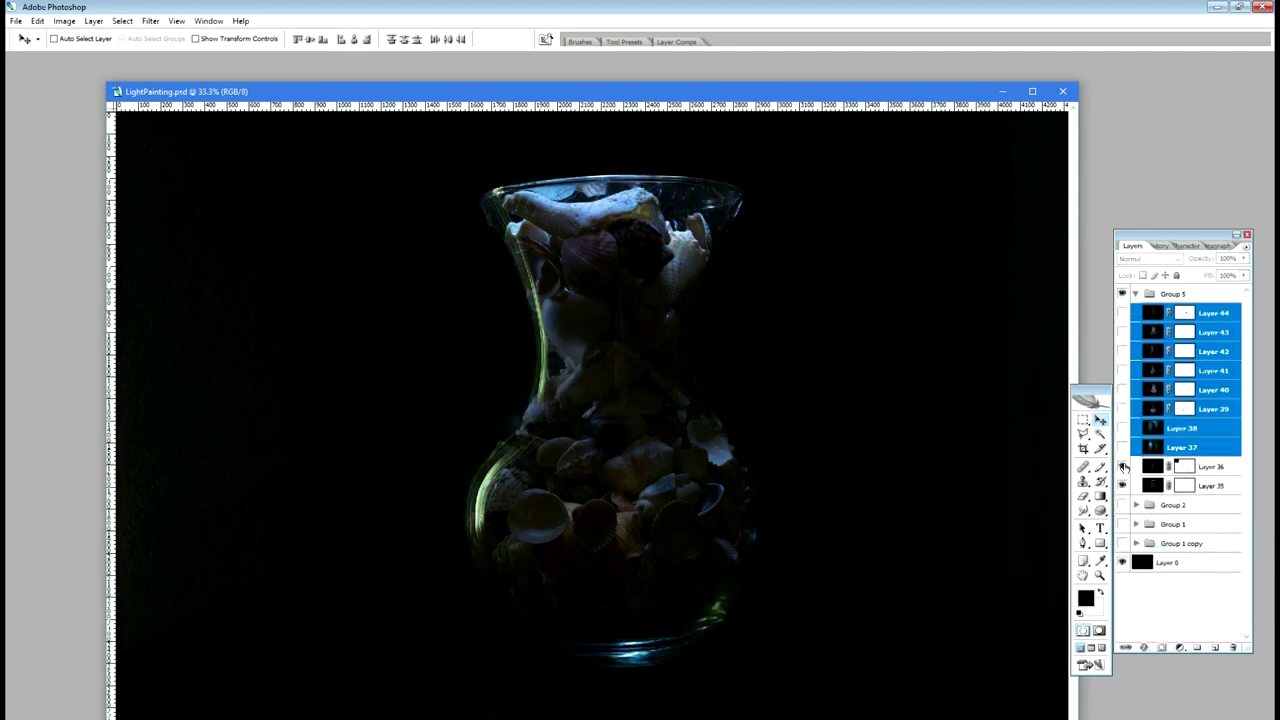
pyautogui.click(1125, 468)
pyautogui.click(1124, 467)
pyautogui.click(1124, 467)
pyautogui.click(1123, 467)
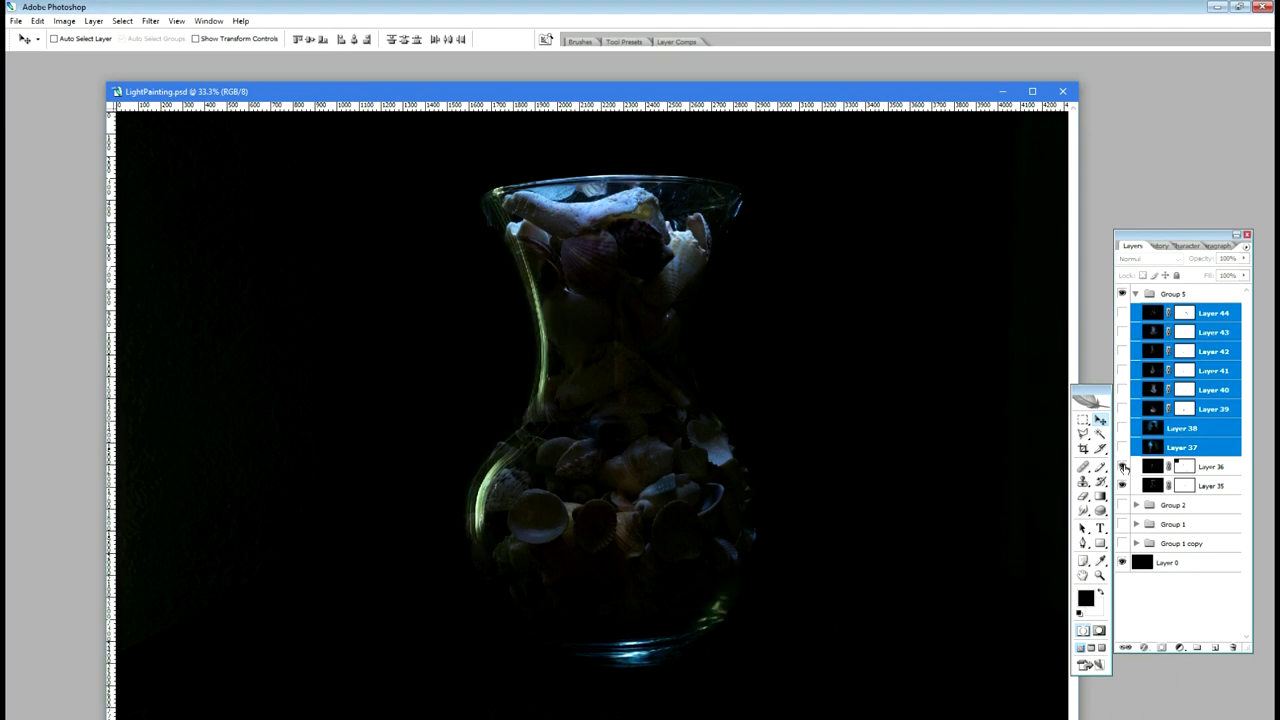
pyautogui.click(1122, 464)
pyautogui.click(1120, 448)
pyautogui.click(1121, 448)
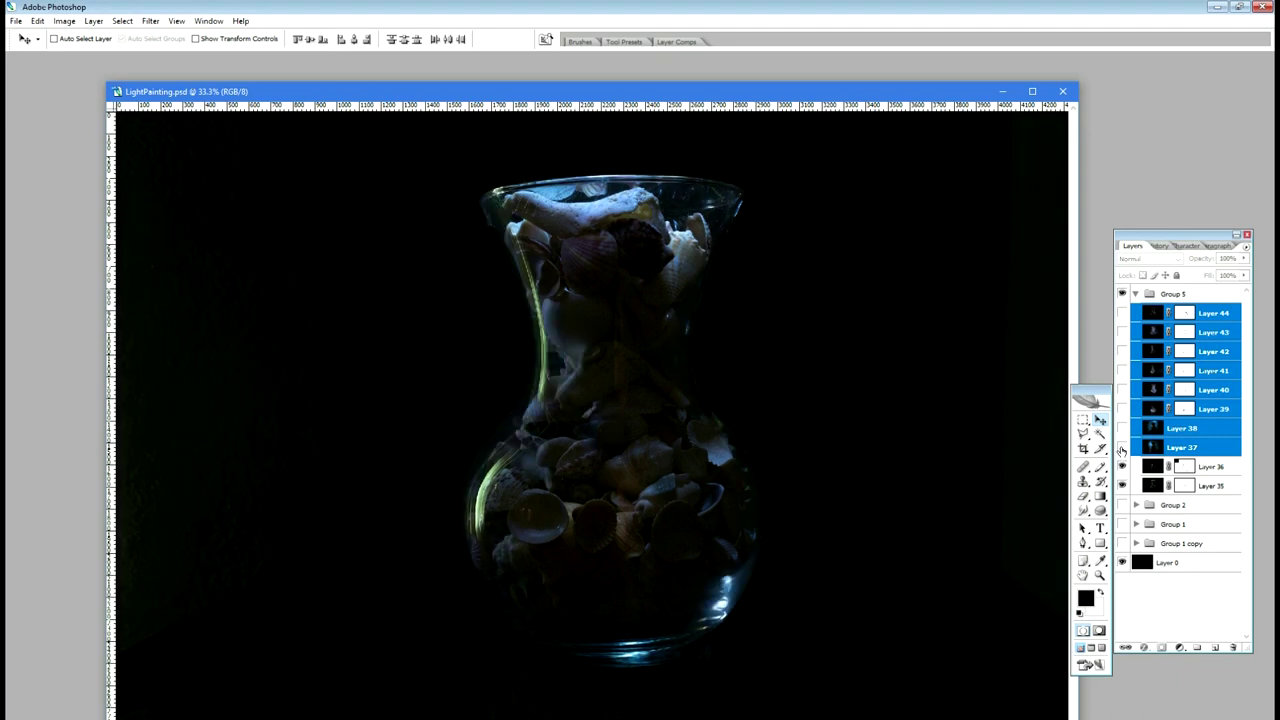
pyautogui.click(1122, 448)
pyautogui.click(1120, 428)
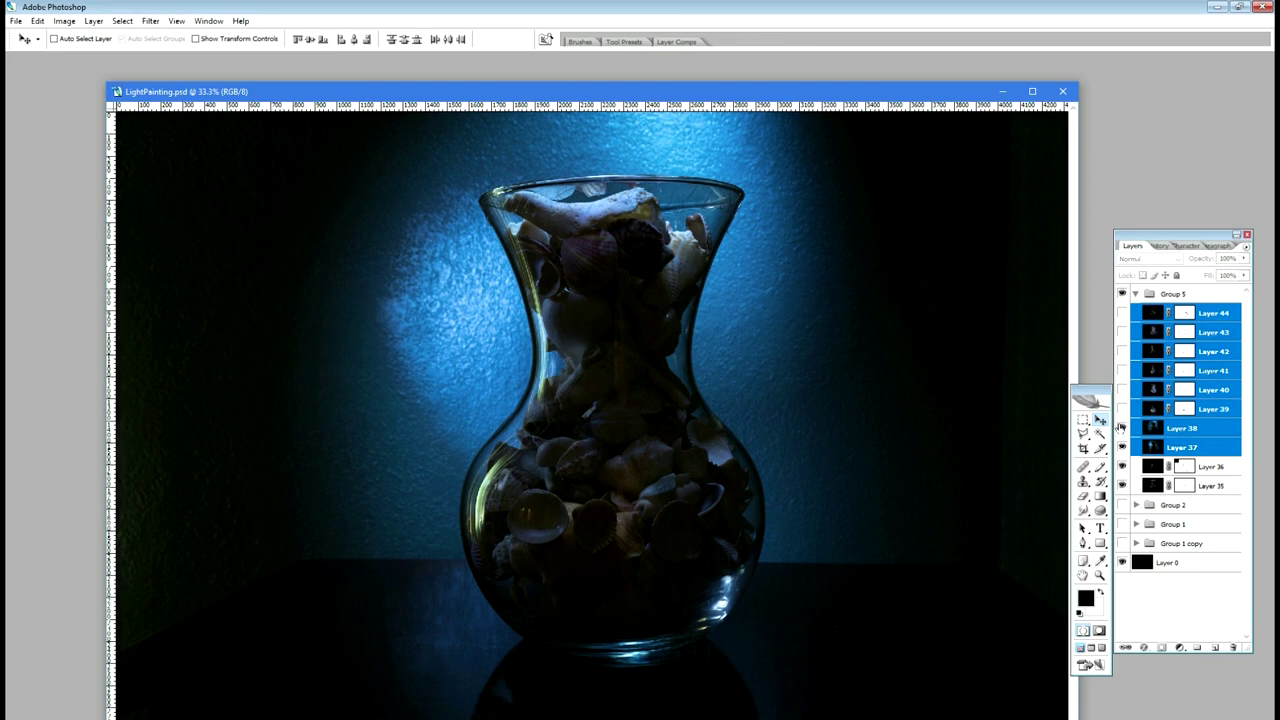
pyautogui.click(1121, 428)
pyautogui.click(1122, 428)
pyautogui.click(1122, 410)
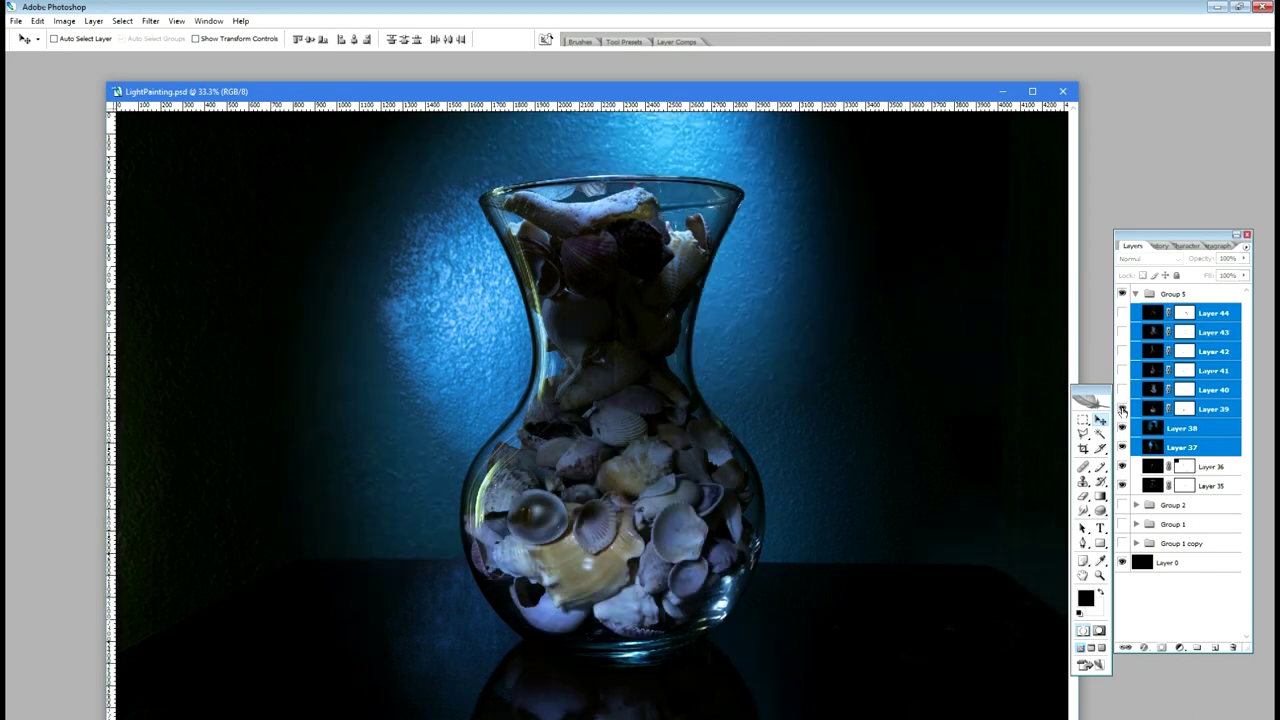
pyautogui.click(1122, 410)
pyautogui.click(1123, 411)
# - Compare Layers 40 through 43 for shell light, right-side glow and upper-vase light
pyautogui.click(1121, 390)
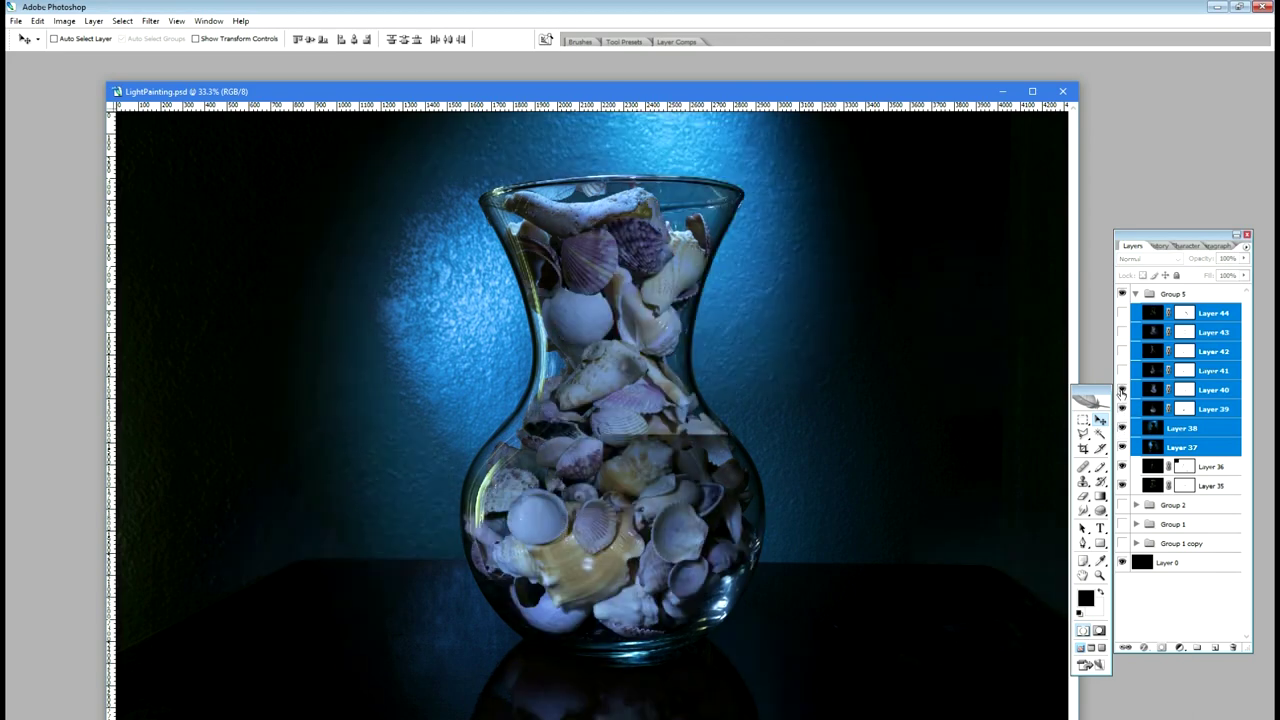
pyautogui.click(1121, 390)
pyautogui.click(1121, 391)
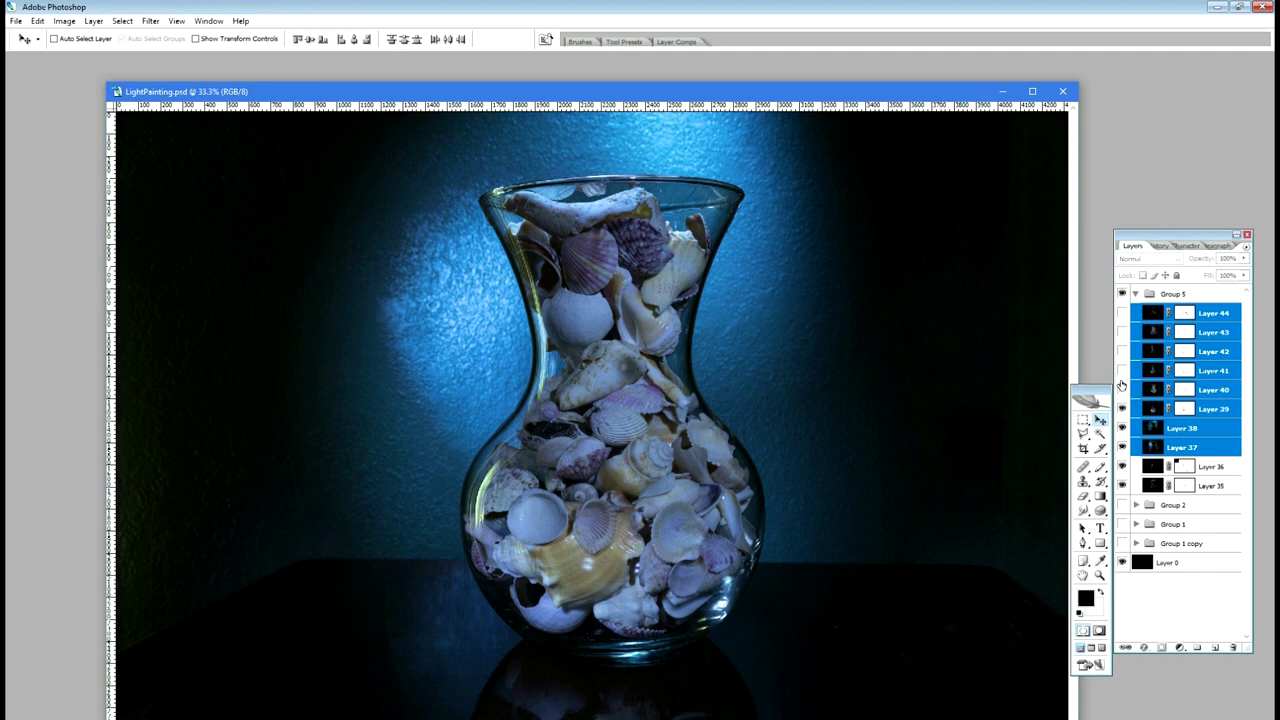
pyautogui.click(1122, 370)
pyautogui.click(1122, 370)
pyautogui.click(1122, 370)
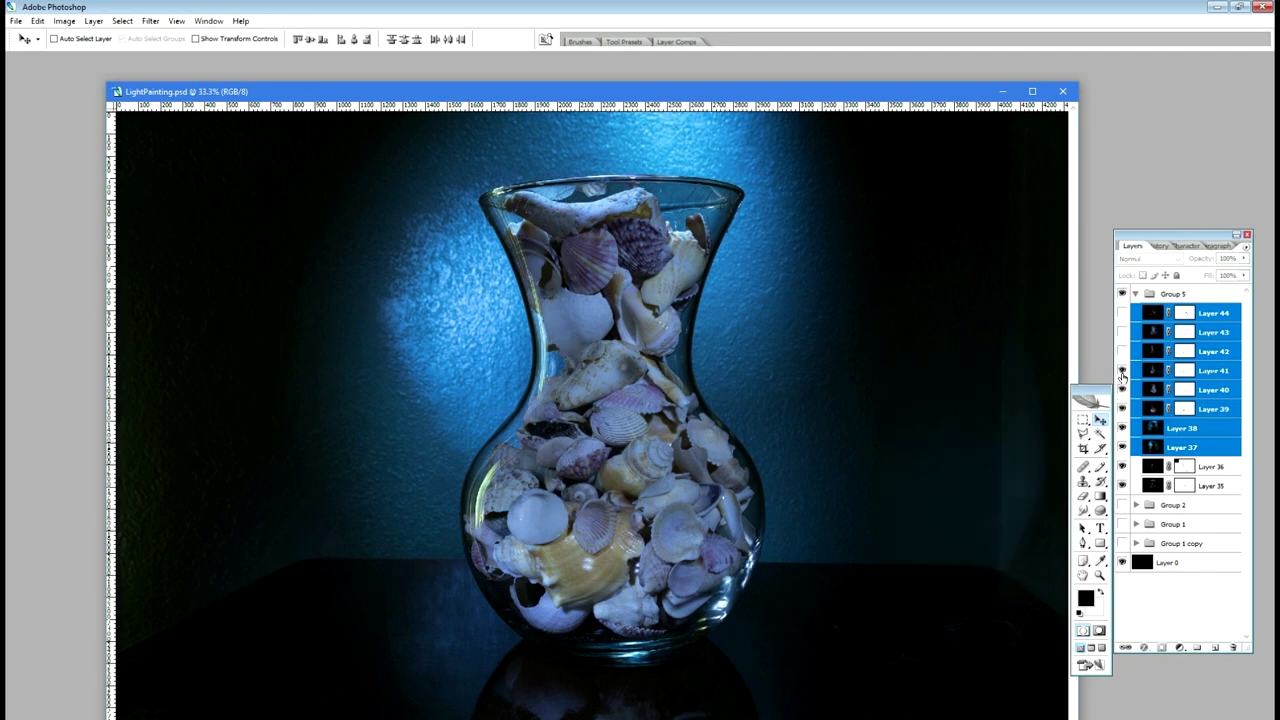
pyautogui.click(1122, 372)
pyautogui.click(1122, 372)
pyautogui.click(1122, 351)
pyautogui.click(1122, 351)
pyautogui.click(1122, 351)
pyautogui.click(1122, 351)
pyautogui.click(1122, 351)
pyautogui.click(1121, 333)
pyautogui.click(1121, 333)
pyautogui.click(1121, 333)
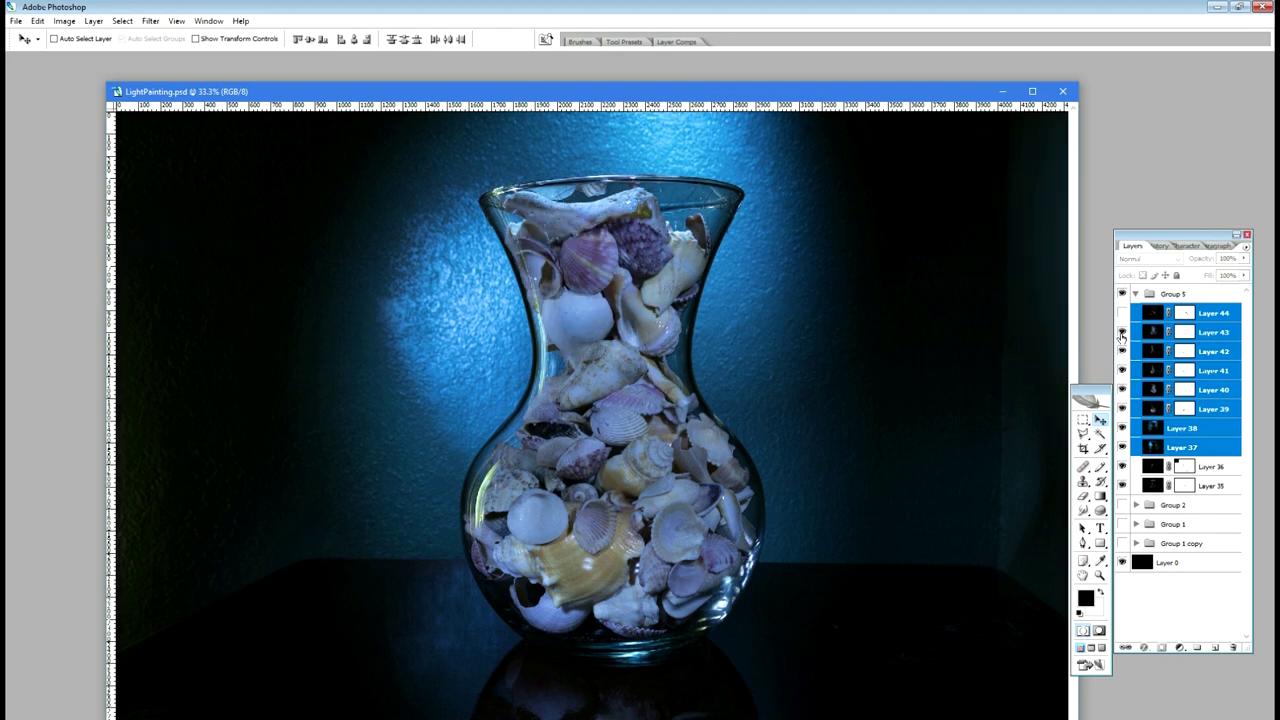